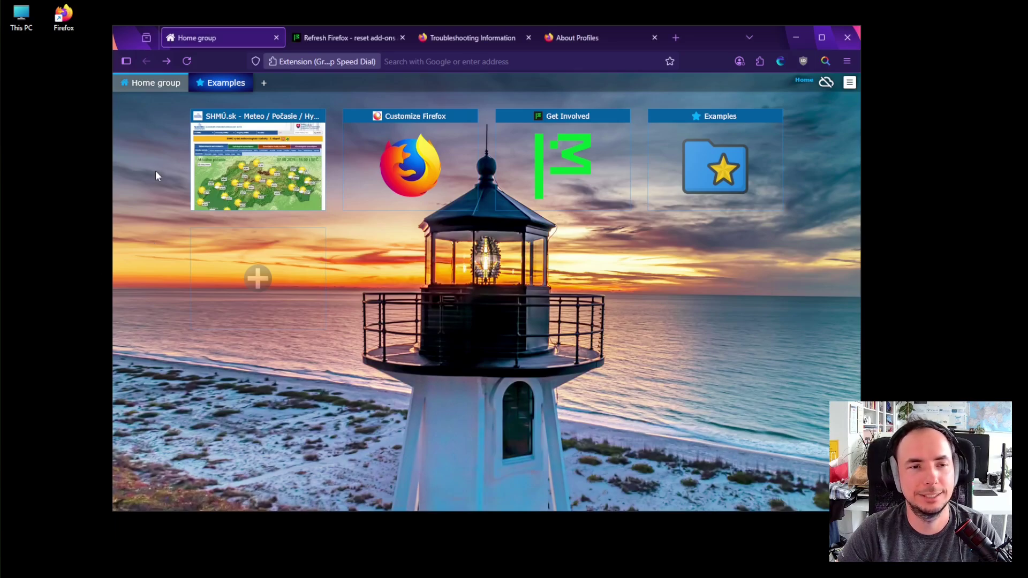
- View the Refresh Firefox support article, then return to the about:support page
left_click(348, 37)
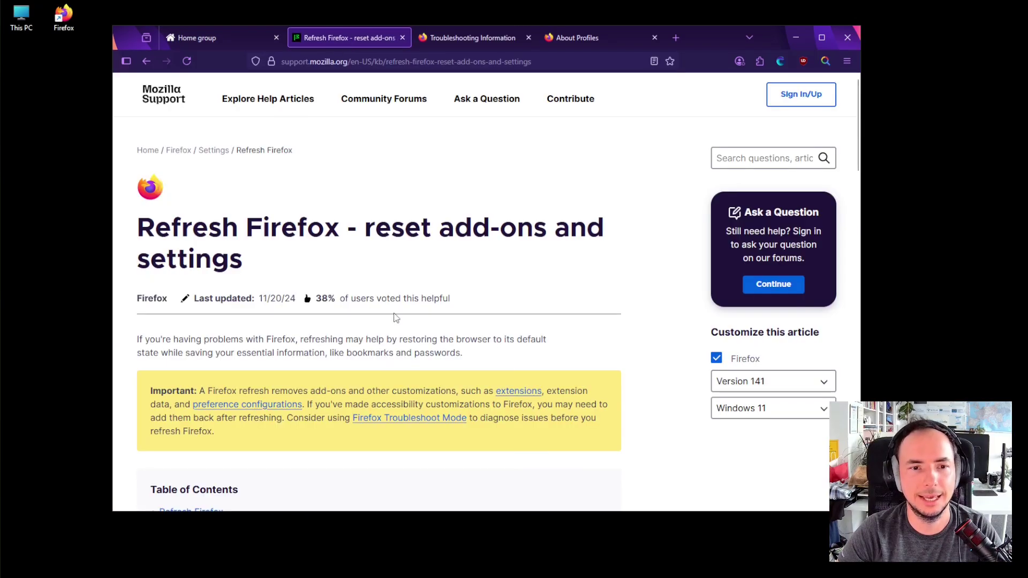
scroll(412, 299, "down", 3)
scroll(389, 389, "up", 3)
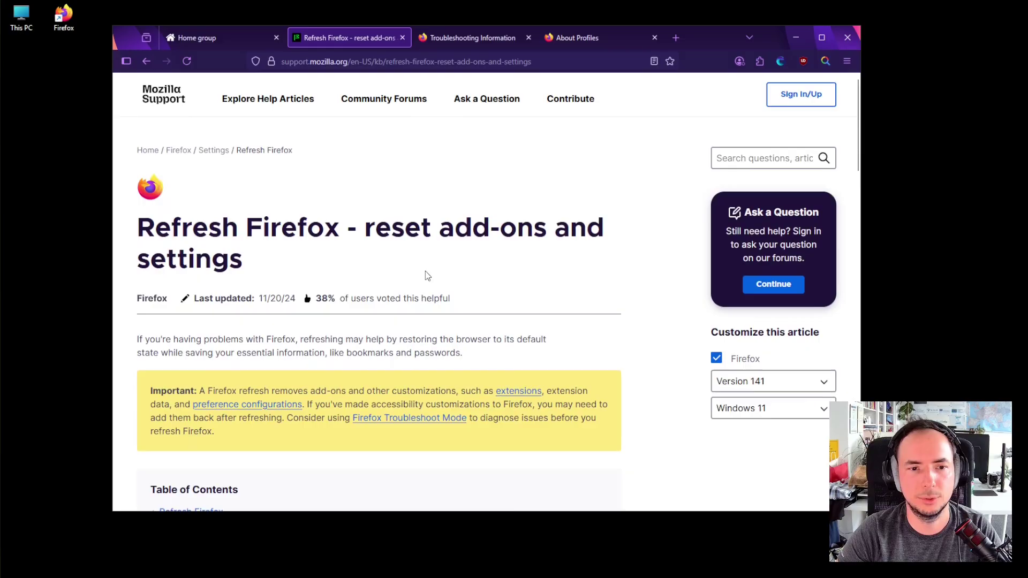
scroll(425, 270, "down", 2)
scroll(443, 334, "up", 2)
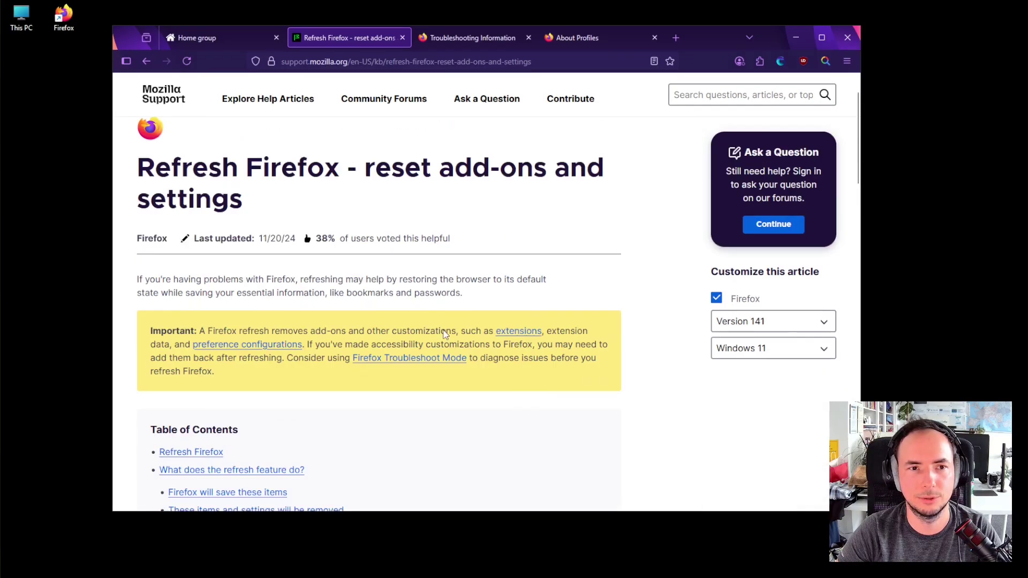
left_click(452, 41)
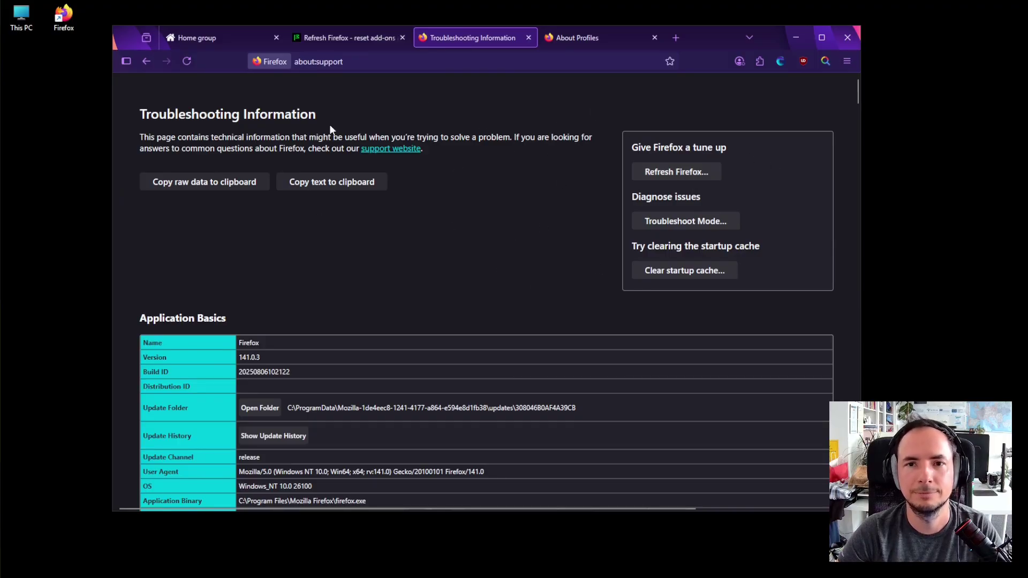
- Start the Refresh Firefox reset from the Troubleshooting Information page
left_click(676, 172)
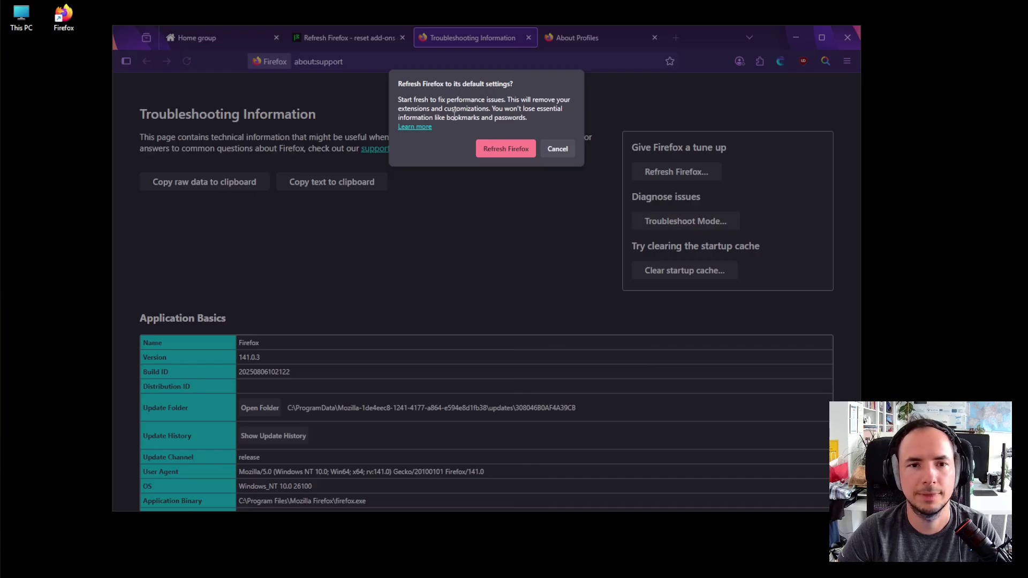
- Confirm the reset, dismiss the notices and restore all previous windows and tabs
left_click(503, 144)
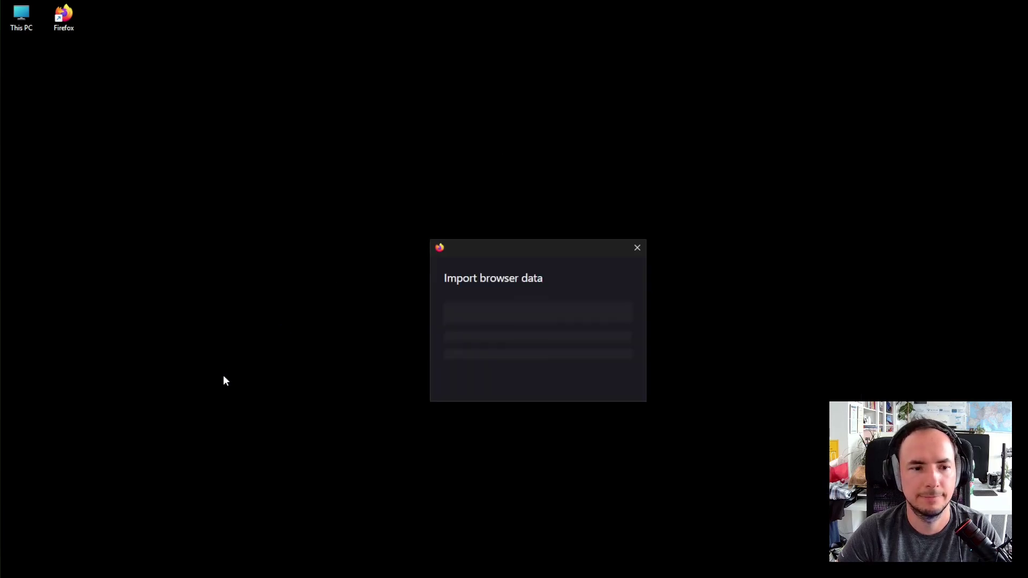
left_click(610, 425)
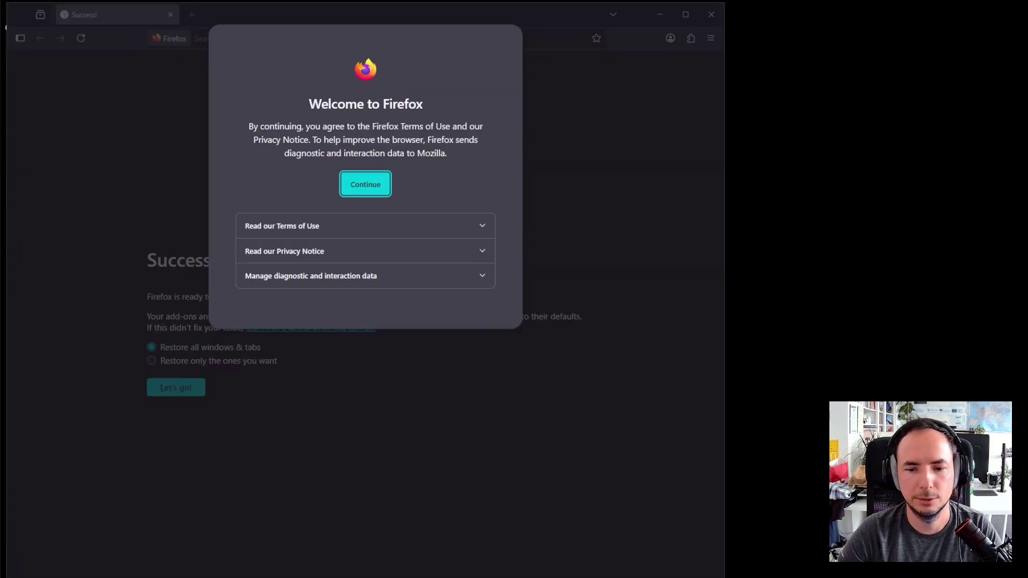
left_click_drag(725, 577, 717, 397)
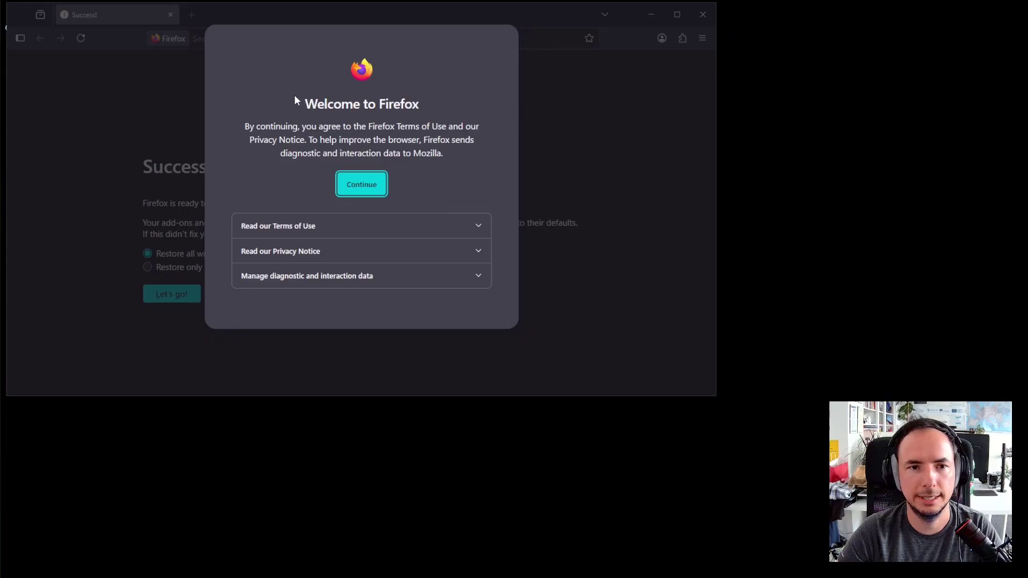
left_click(366, 183)
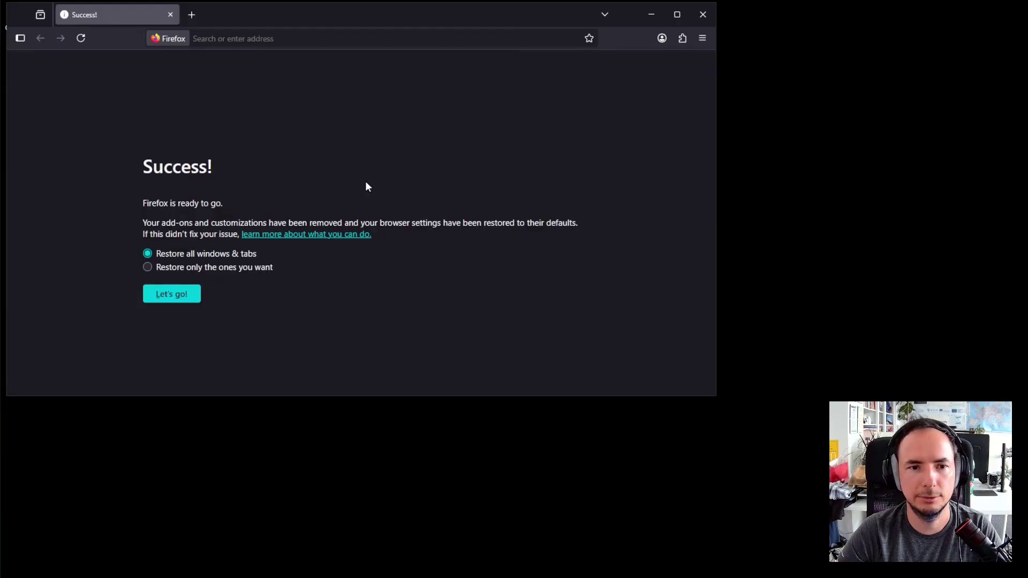
left_click(186, 292)
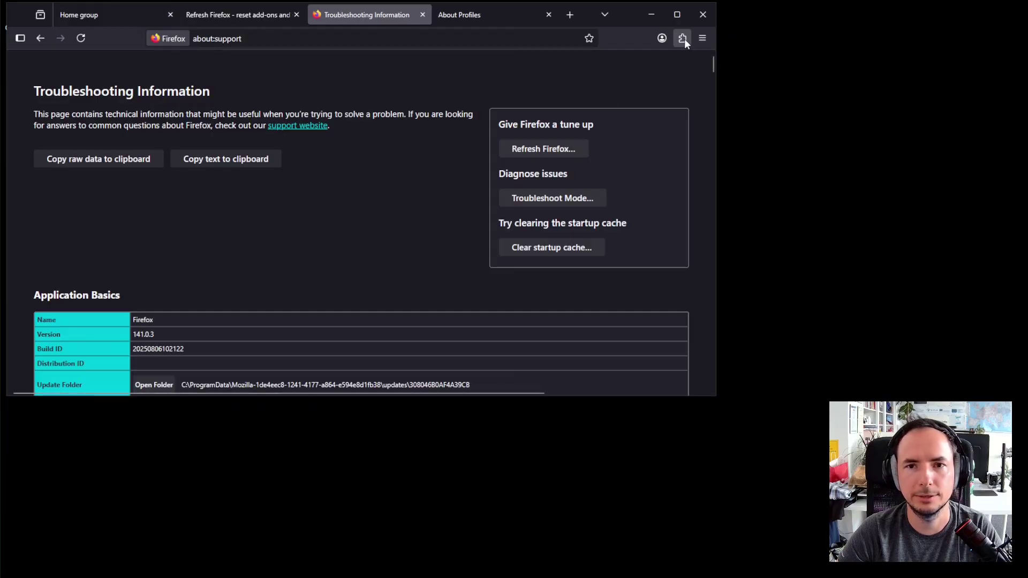
- Check the now-empty Add-ons Manager and close it again
left_click(681, 38)
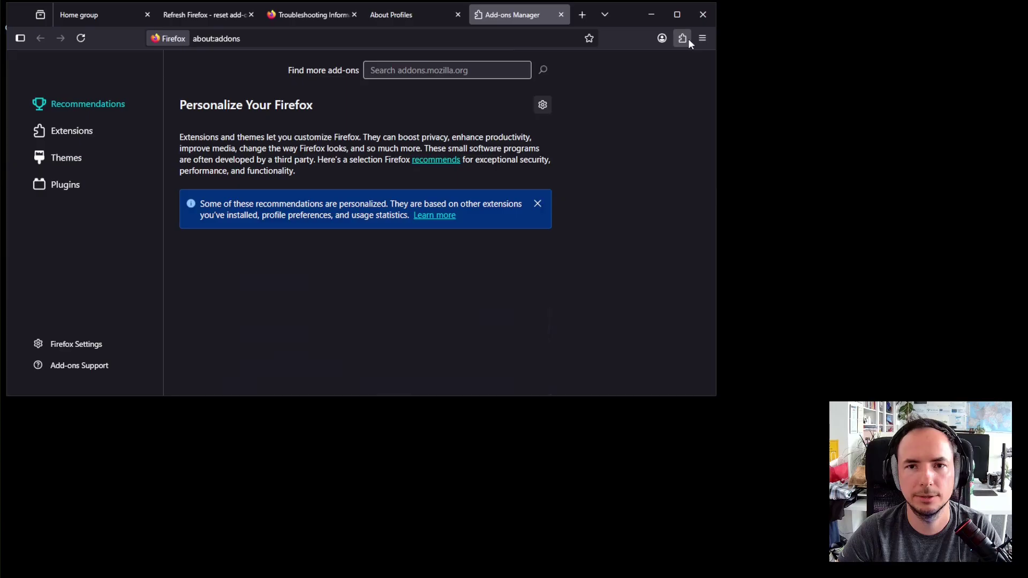
left_click(557, 15)
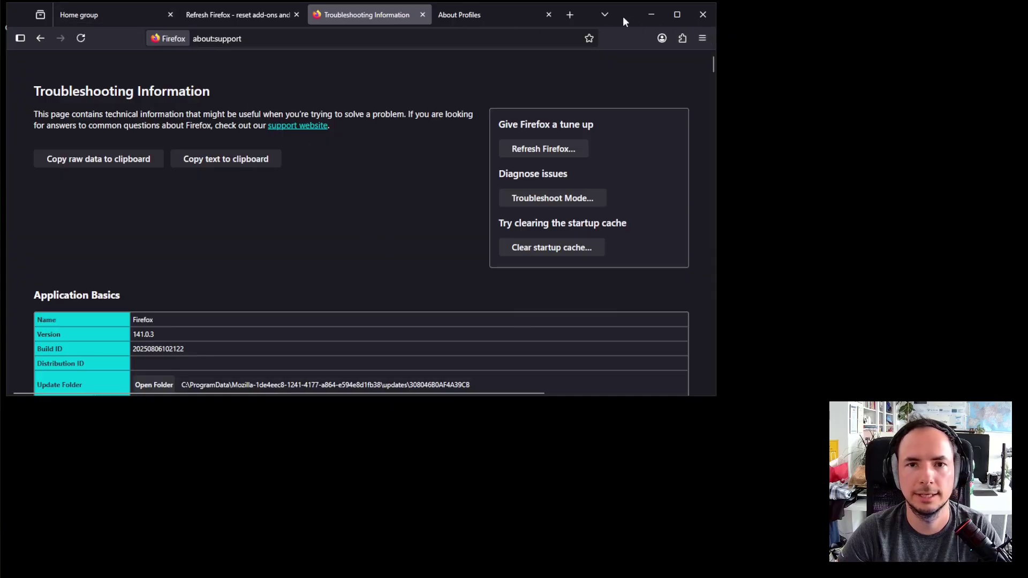
- Reveal the desktop, open a new tab, dismiss the startup notice and arrange the Old Firefox Data folder
left_click_drag(623, 16, 713, 26)
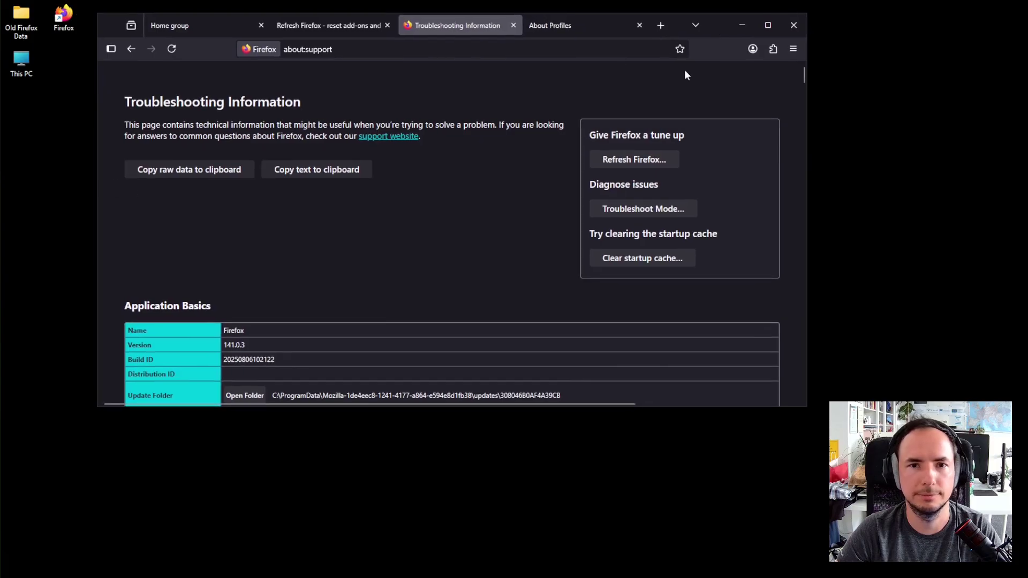
left_click(662, 26)
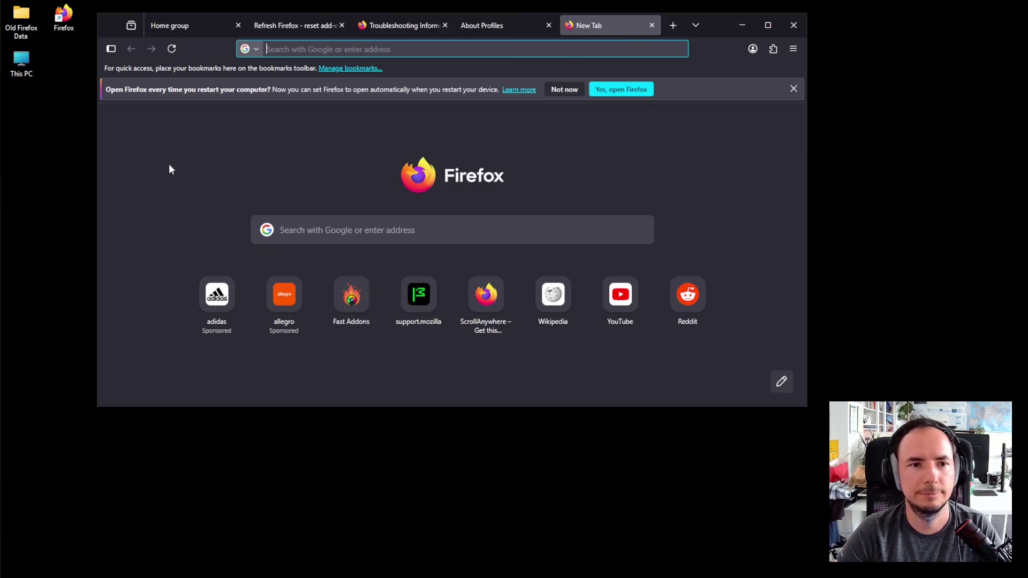
left_click(792, 89)
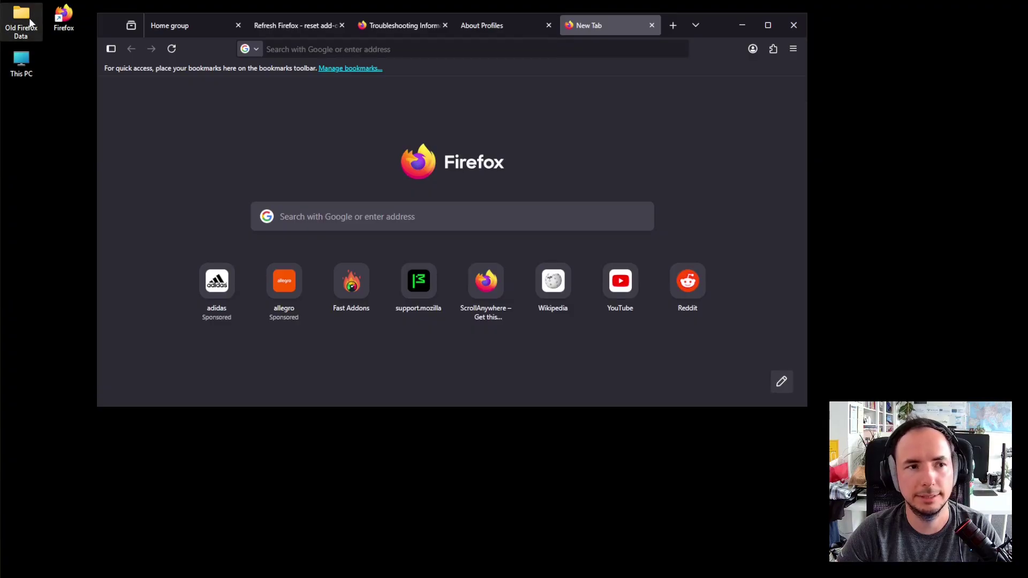
mouse_move(21, 28)
left_mouse_down()
mouse_move(64, 68)
mouse_move(21, 21)
left_mouse_up()
left_click_drag(64, 66, 22, 65)
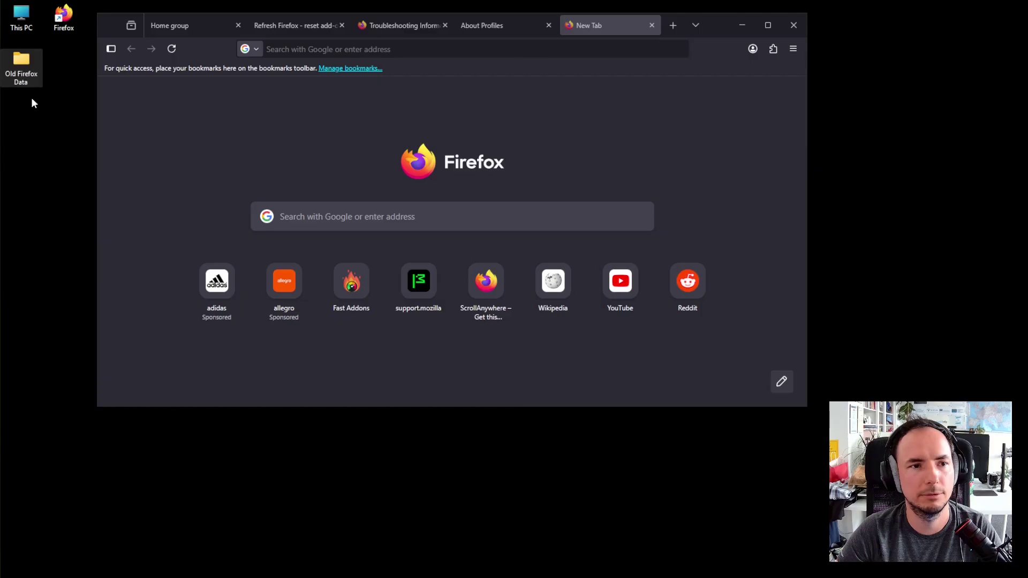
- Inspect the saved saqk29mf.default-release folder in Old Firefox Data, then return to Firefox
double_click(25, 71)
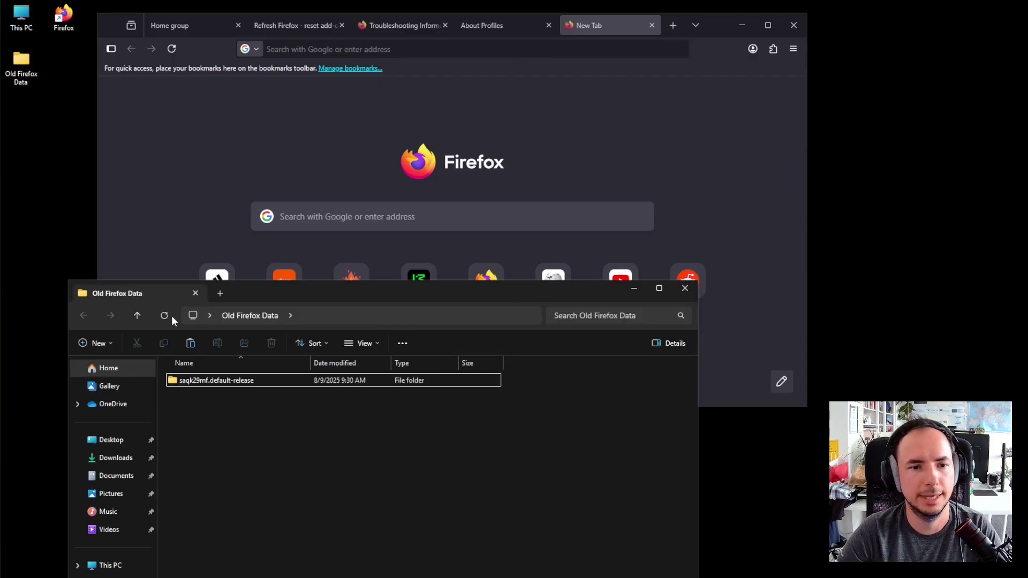
mouse_move(297, 287)
left_mouse_down()
mouse_move(268, 83)
mouse_move(264, 98)
left_mouse_up()
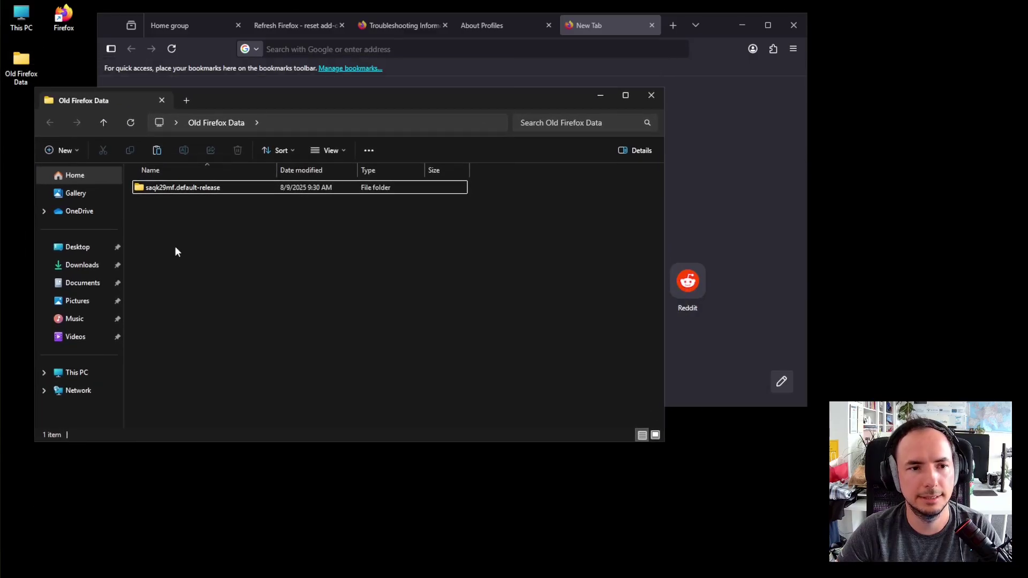
left_click_drag(350, 283, 133, 125)
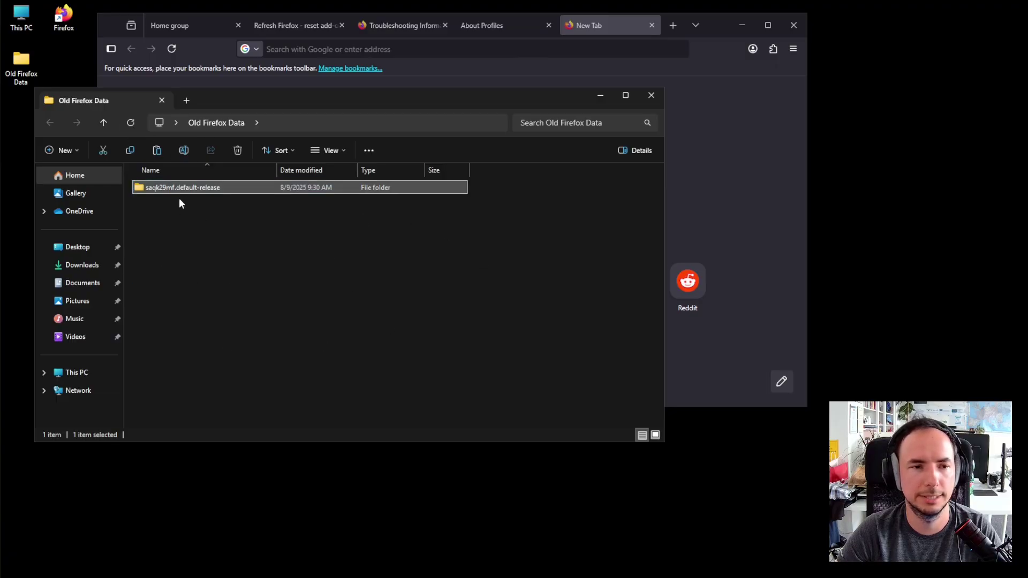
left_click_drag(271, 103, 261, 147)
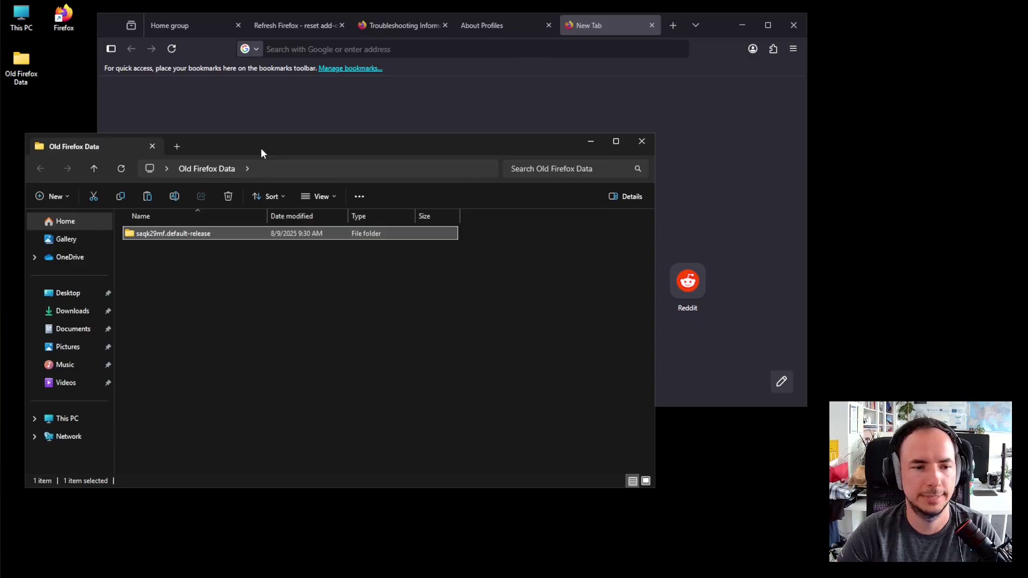
left_click(452, 88)
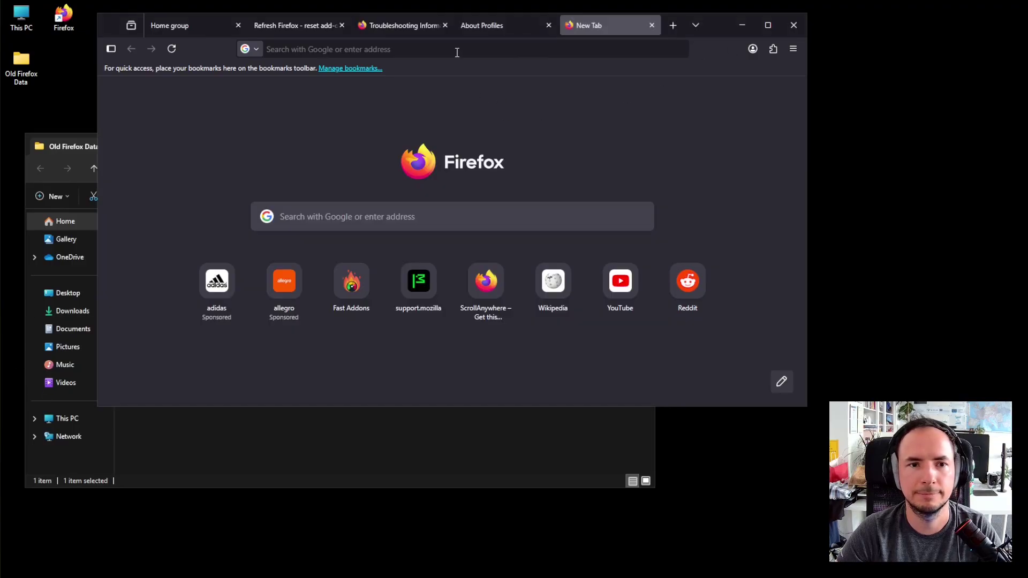
- Load about:profiles and open the default-release profile's root folder in File Explorer
left_click(407, 50)
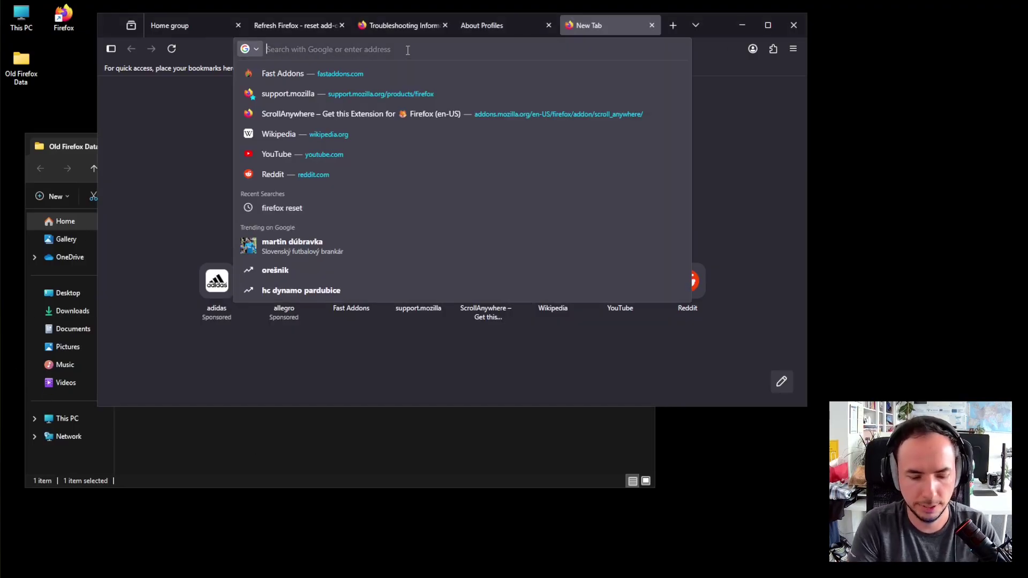
type("about:profiles")
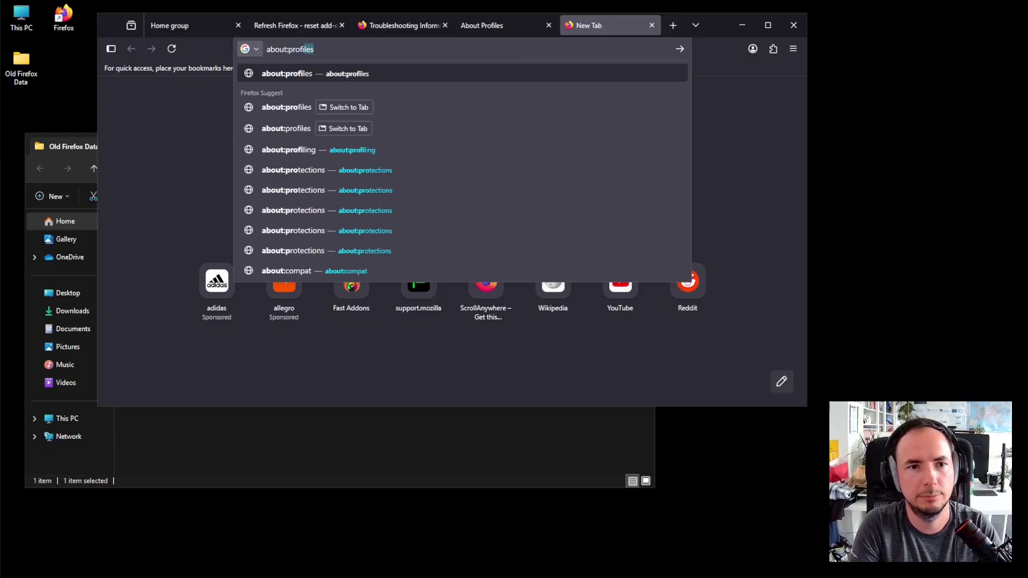
key("Return")
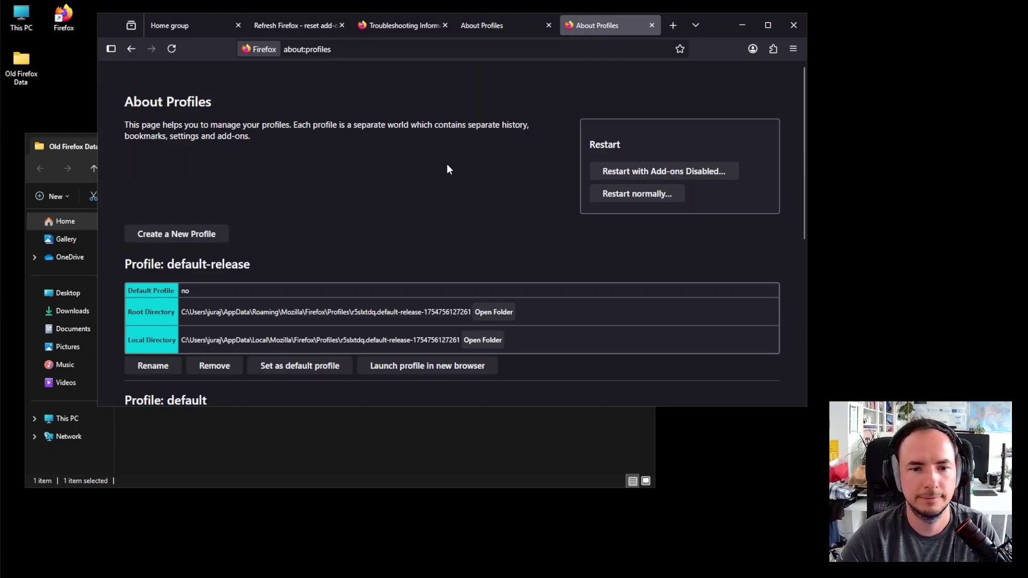
left_click(493, 312)
left_click_drag(310, 155, 593, 109)
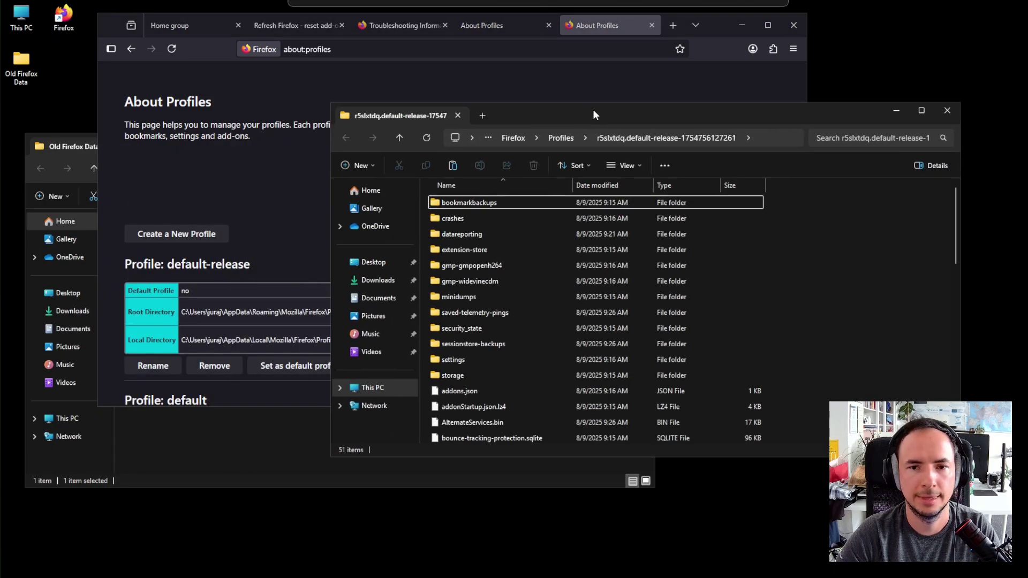
- Go up to the Profiles folder with its four profiles, then bring up the saved profile's context menu in Old Firefox Data
left_click(552, 137)
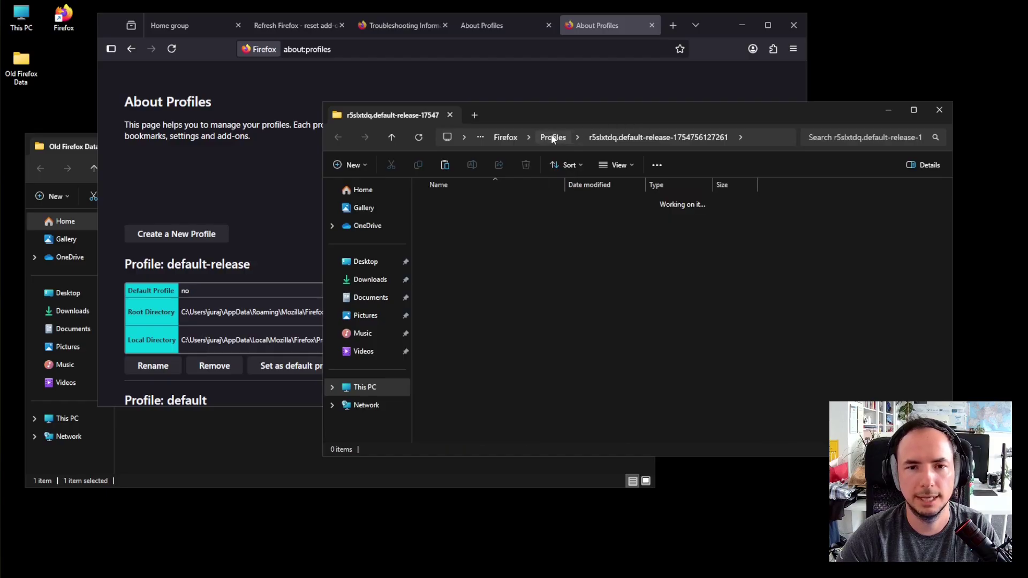
left_click(495, 287)
left_click_drag(608, 312, 394, 89)
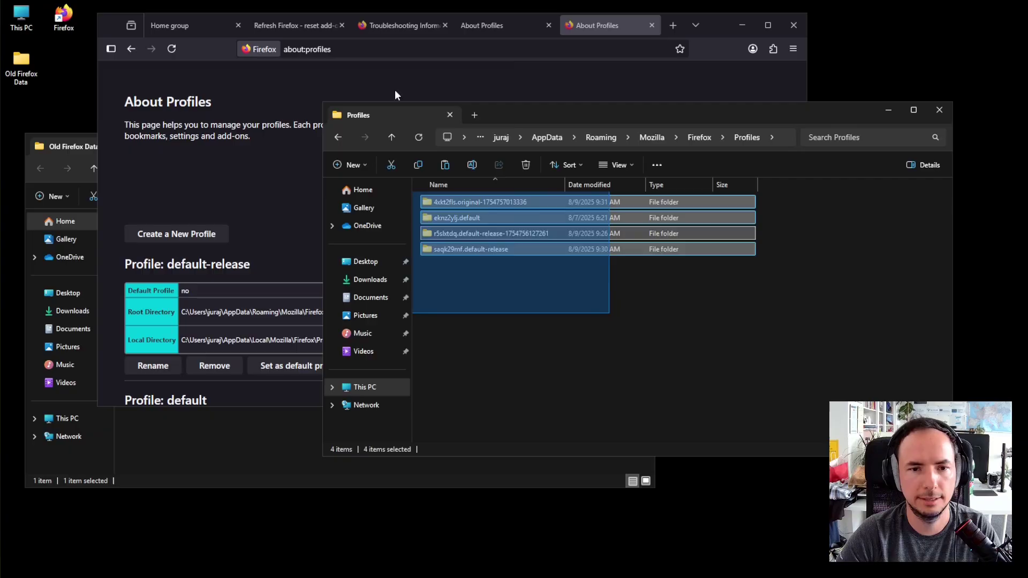
left_click(536, 298)
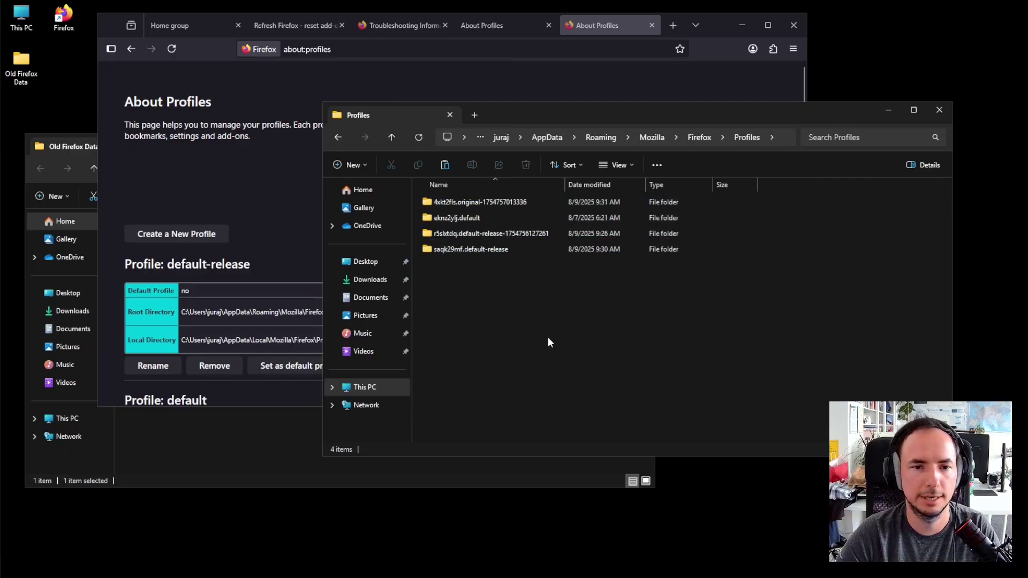
left_click(234, 447)
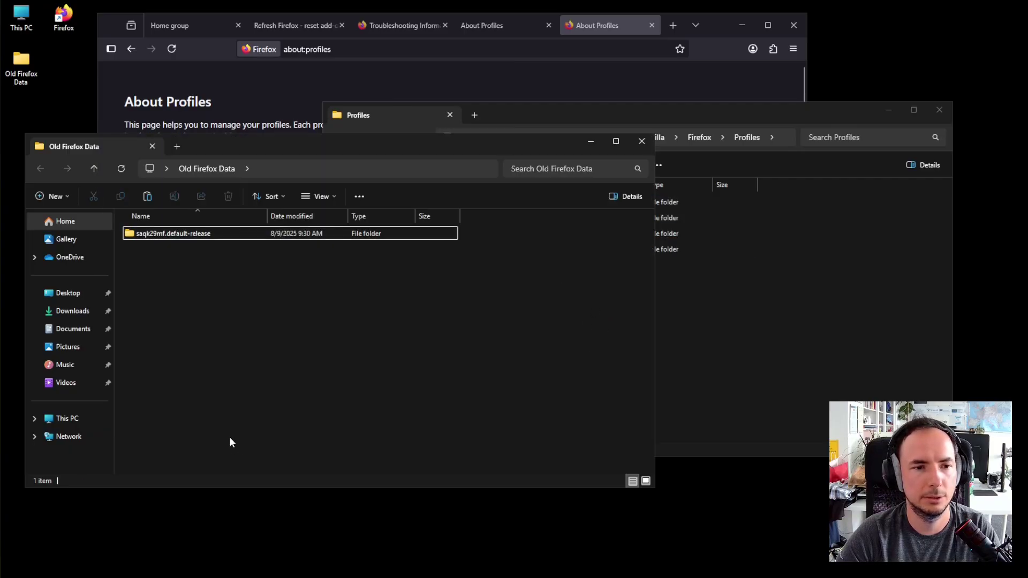
right_click(155, 234)
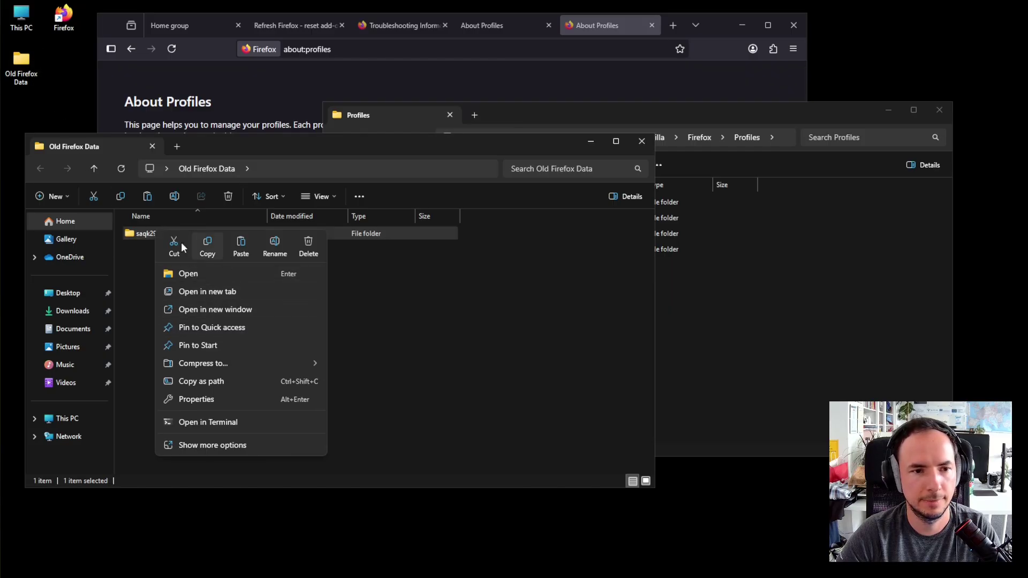
- Copy saqk29mf.default-release and paste it into the Firefox Profiles folder
left_click(202, 248)
left_click(704, 313)
right_click(663, 295)
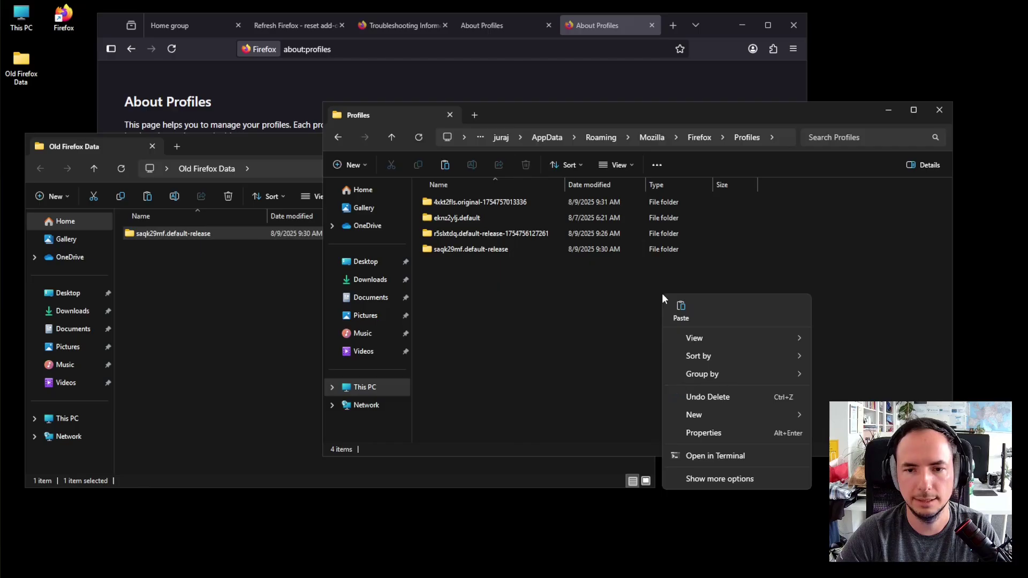
left_click(676, 311)
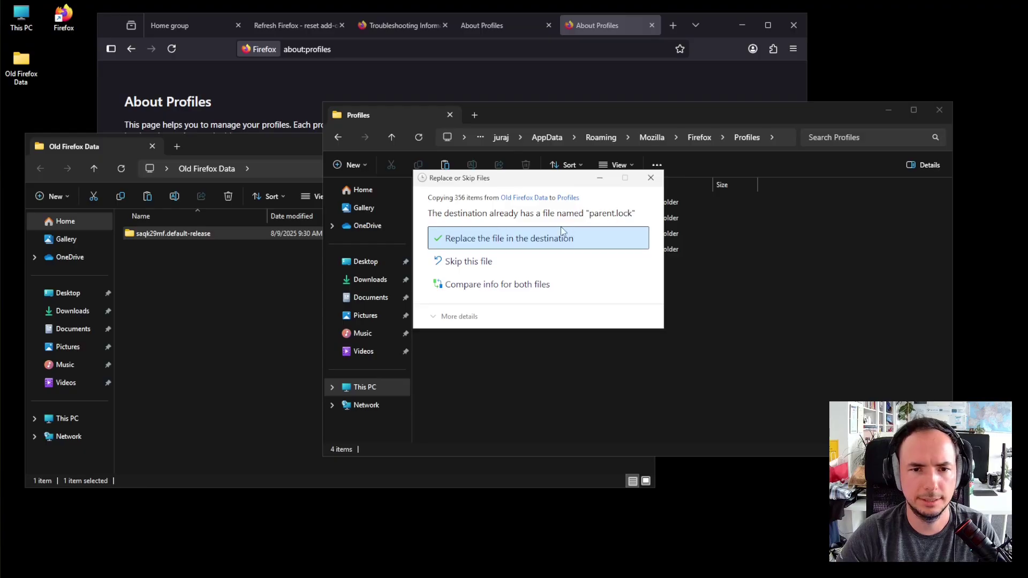
- Replace the conflicting parent.lock file and return to the About Profiles page
left_click_drag(527, 177, 434, 202)
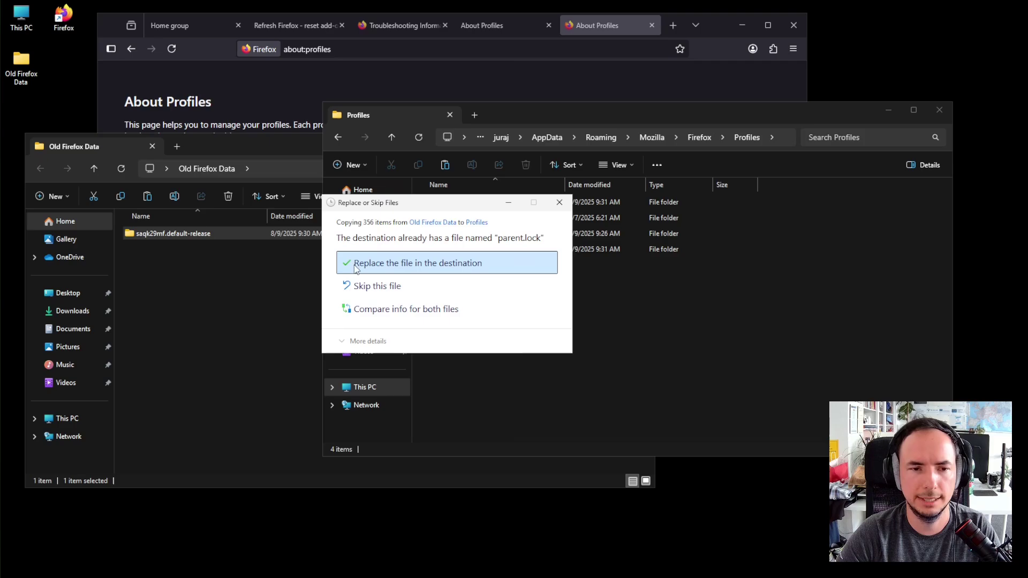
left_click(405, 271)
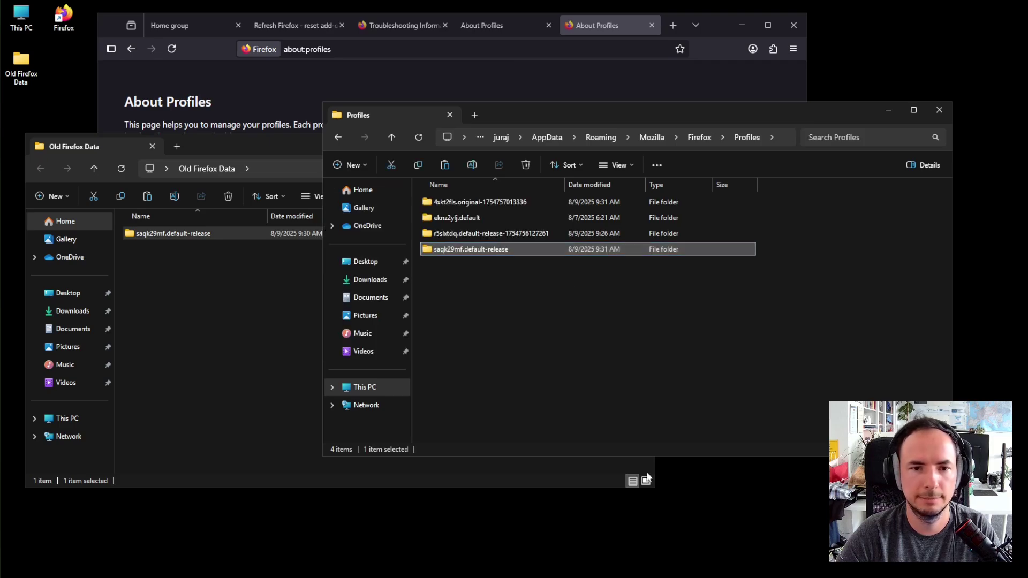
left_click(512, 317)
left_click_drag(562, 112, 631, 228)
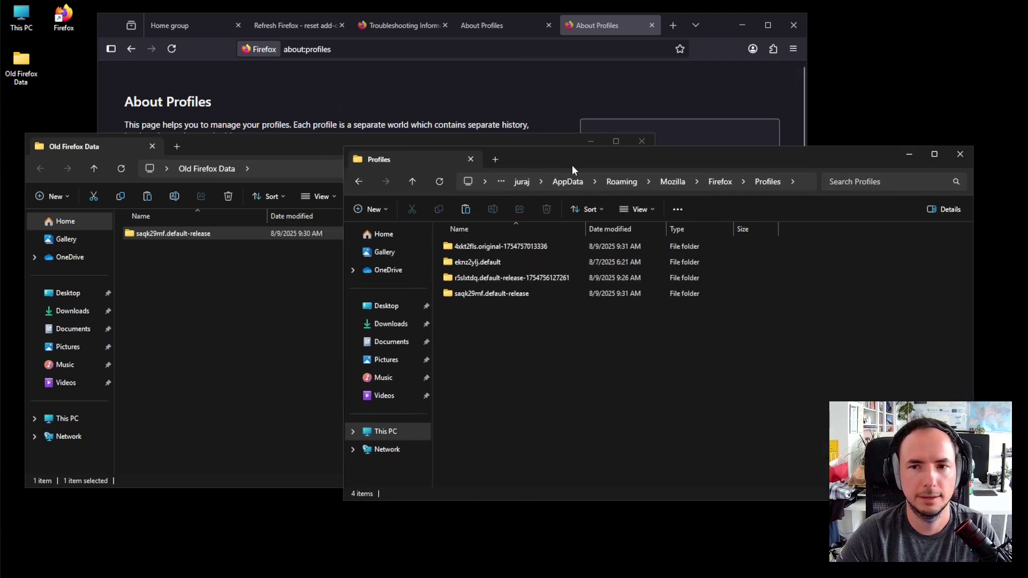
left_click(507, 75)
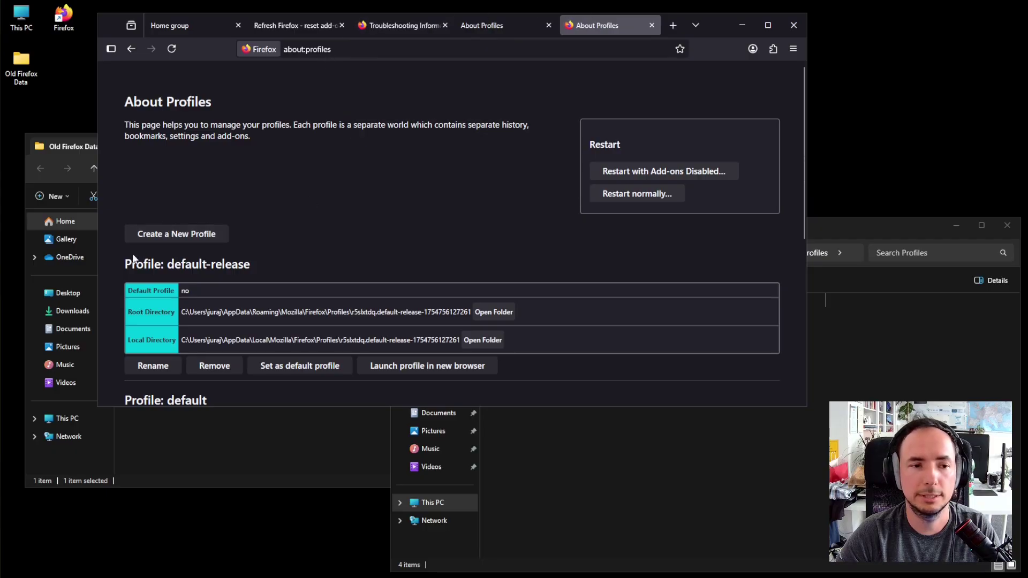
- Create a new profile named original_profile and bring up the custom folder chooser
left_click(169, 233)
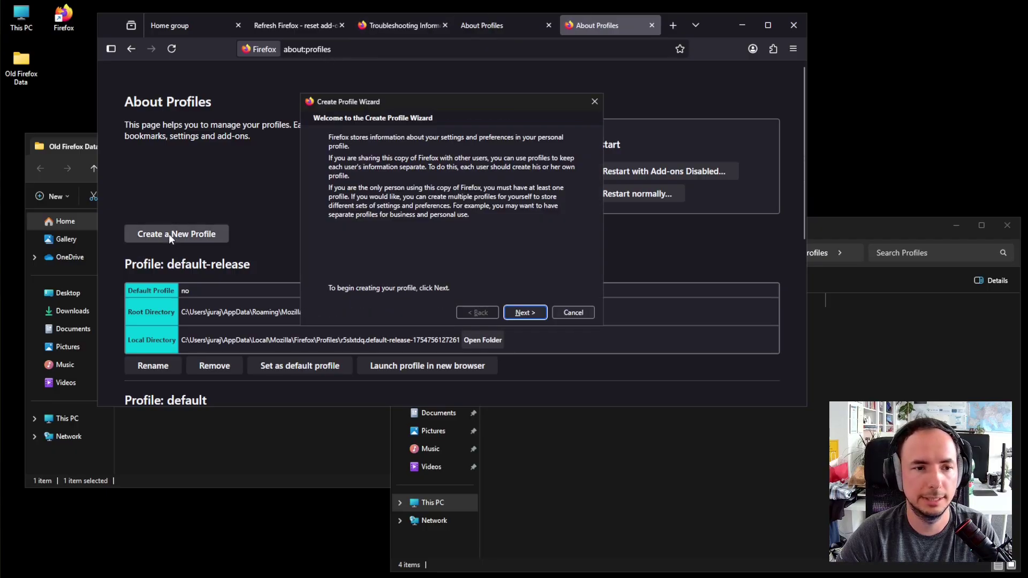
left_click(523, 312)
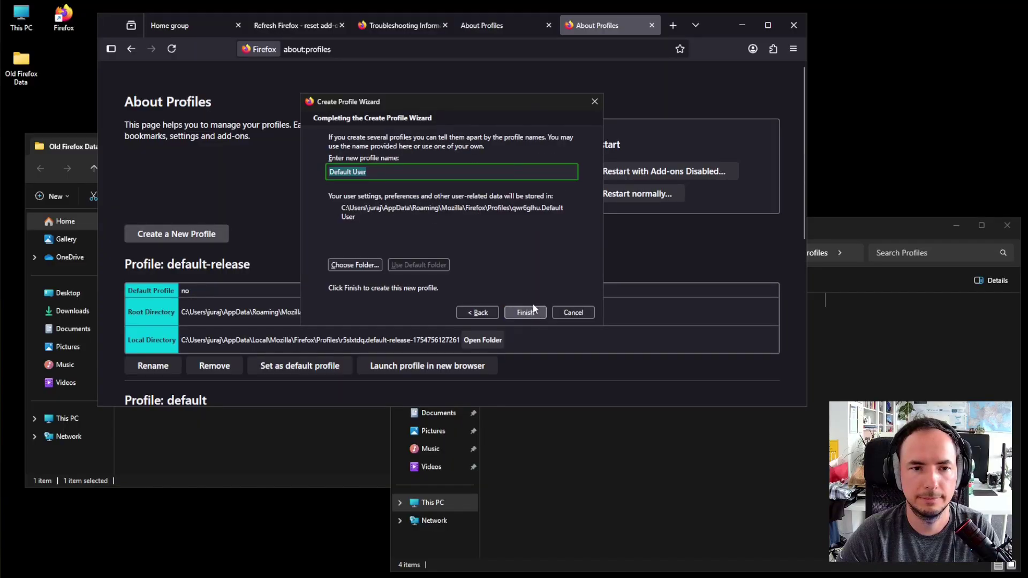
type("o")
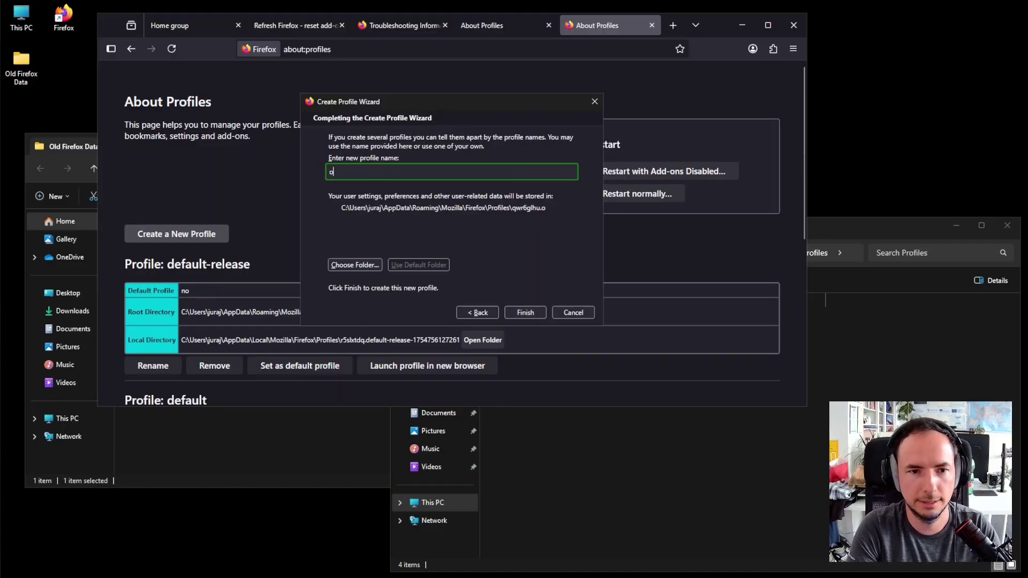
type("riginal_p")
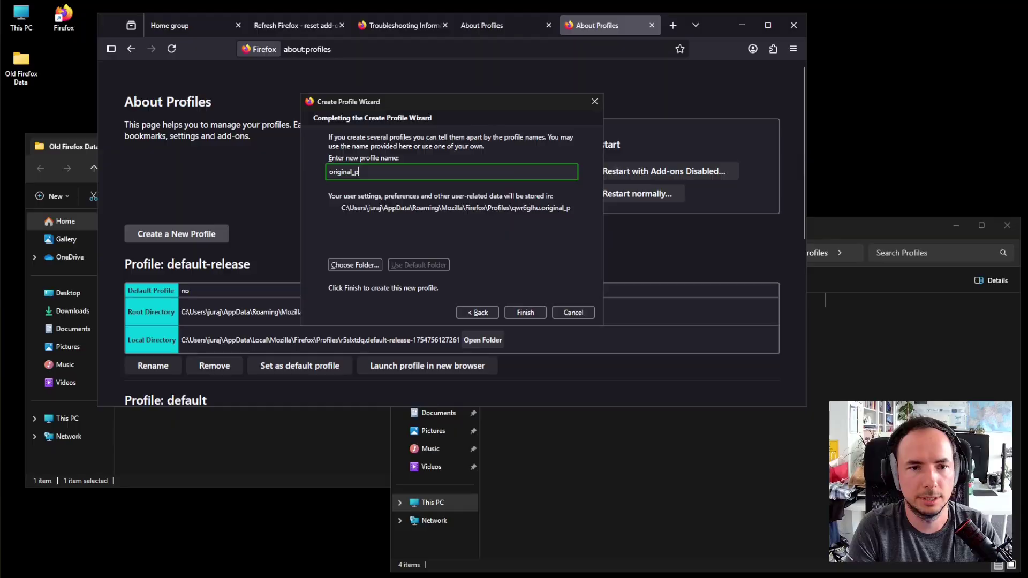
type("rofile")
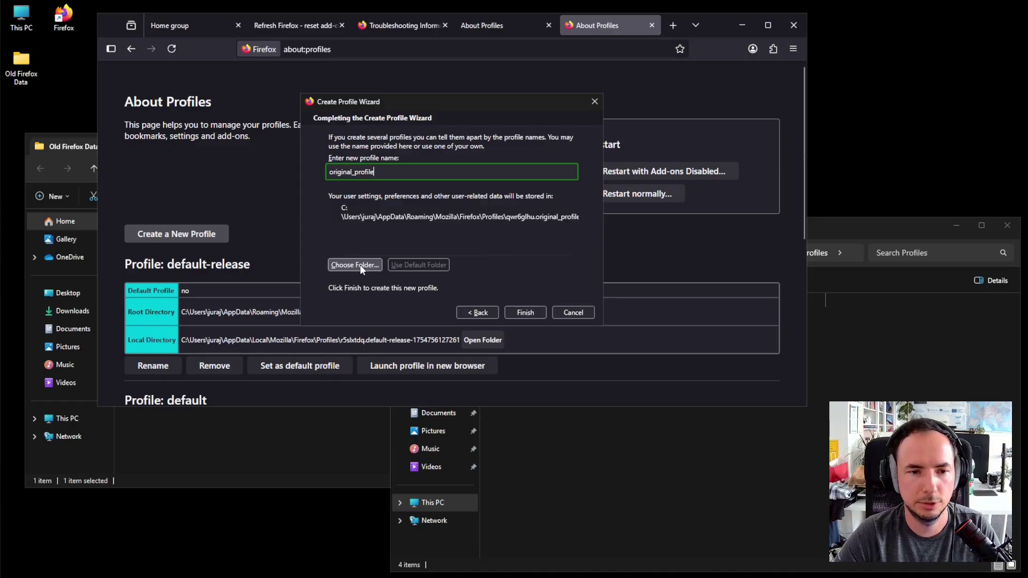
left_click(354, 265)
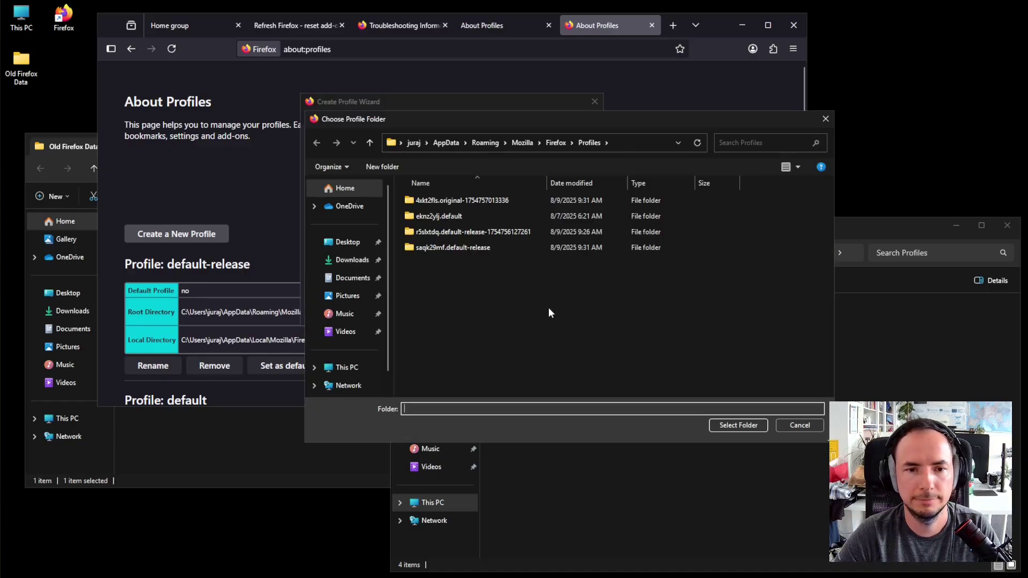
- Select the copied saqk29mf.default-release folder in Profiles as original_profile's storage location
left_click_drag(480, 127, 537, 143)
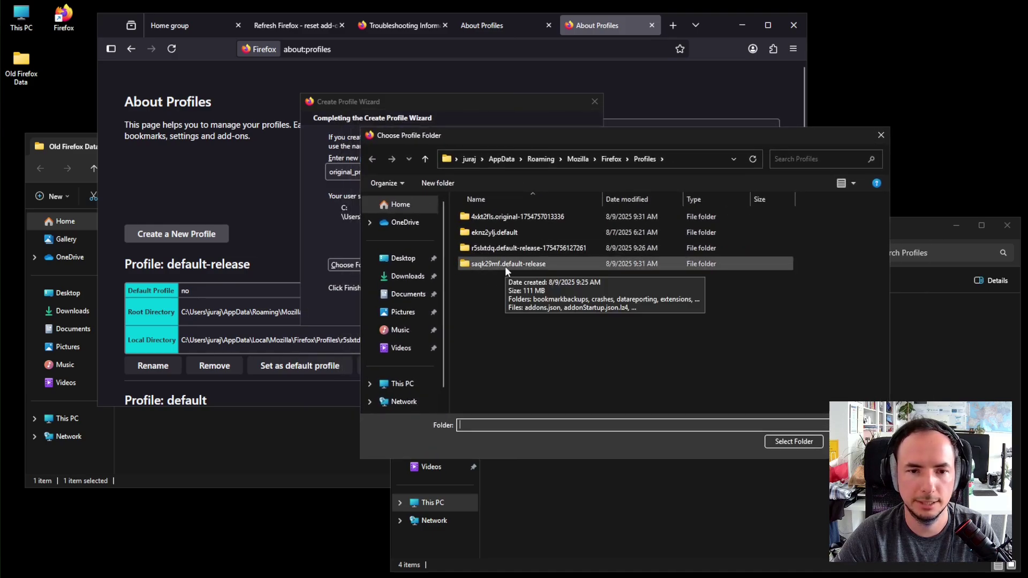
left_click(211, 457)
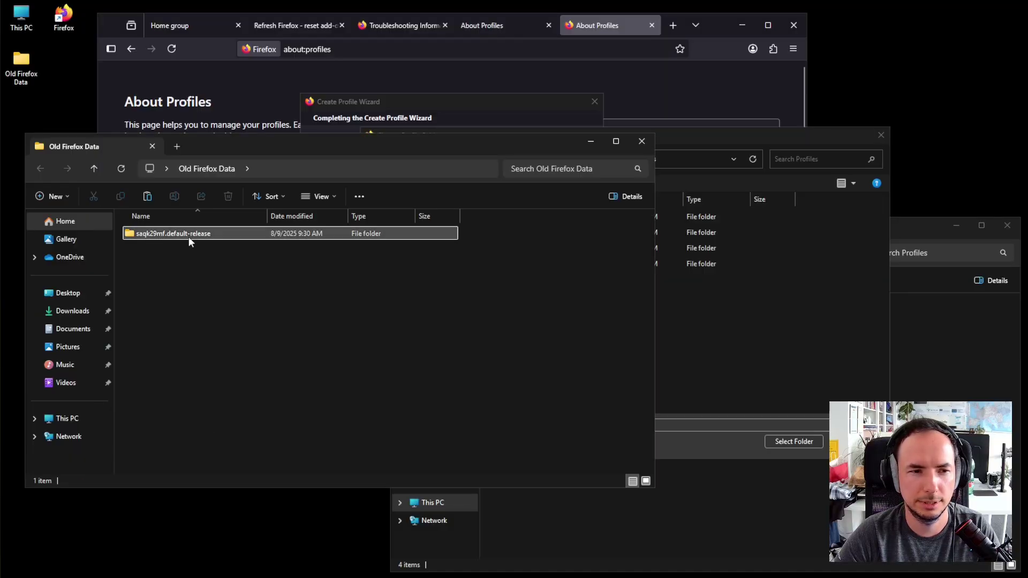
left_click(707, 324)
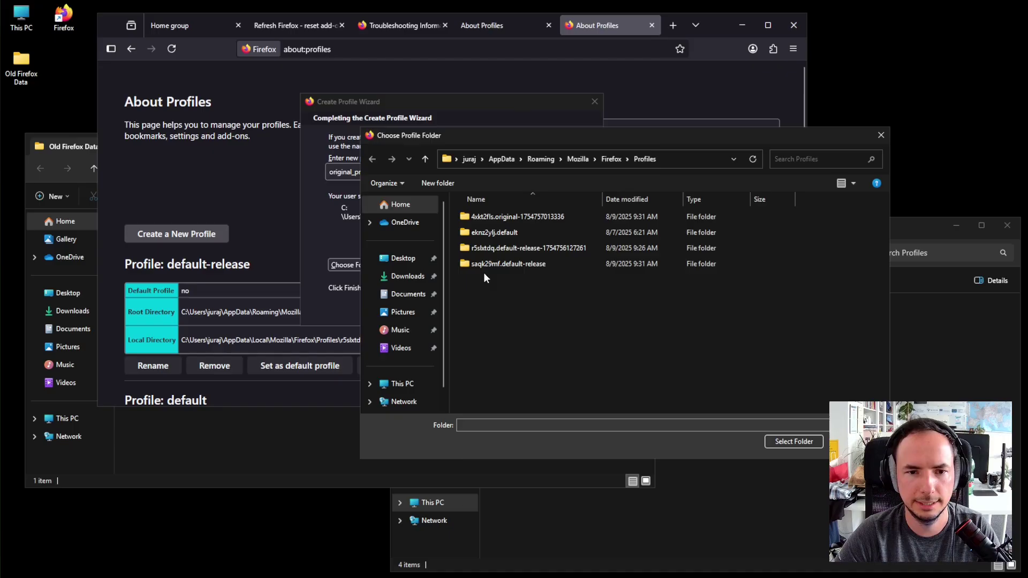
left_click(499, 270)
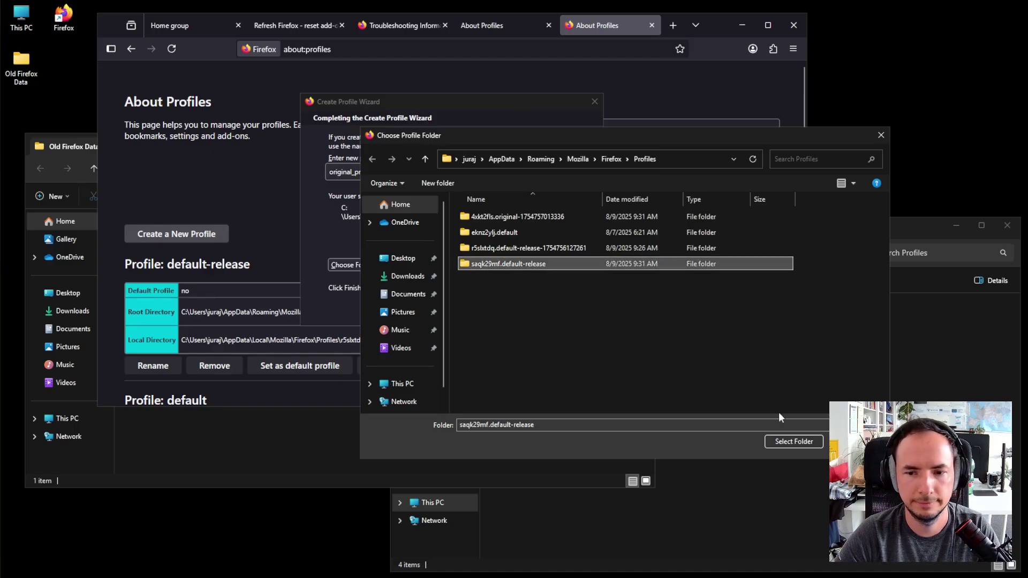
double_click(514, 262)
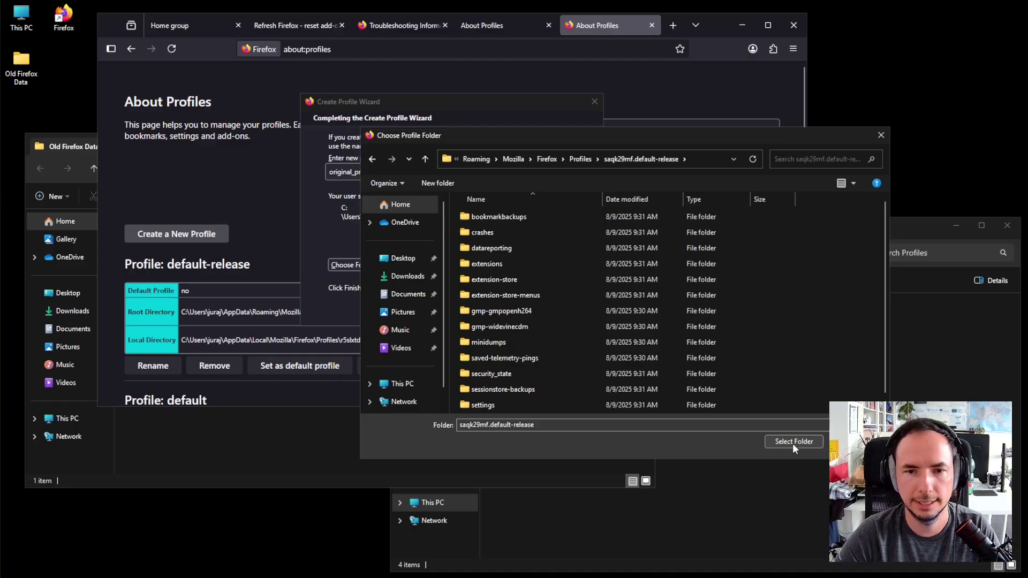
left_click(579, 159)
left_click(498, 264)
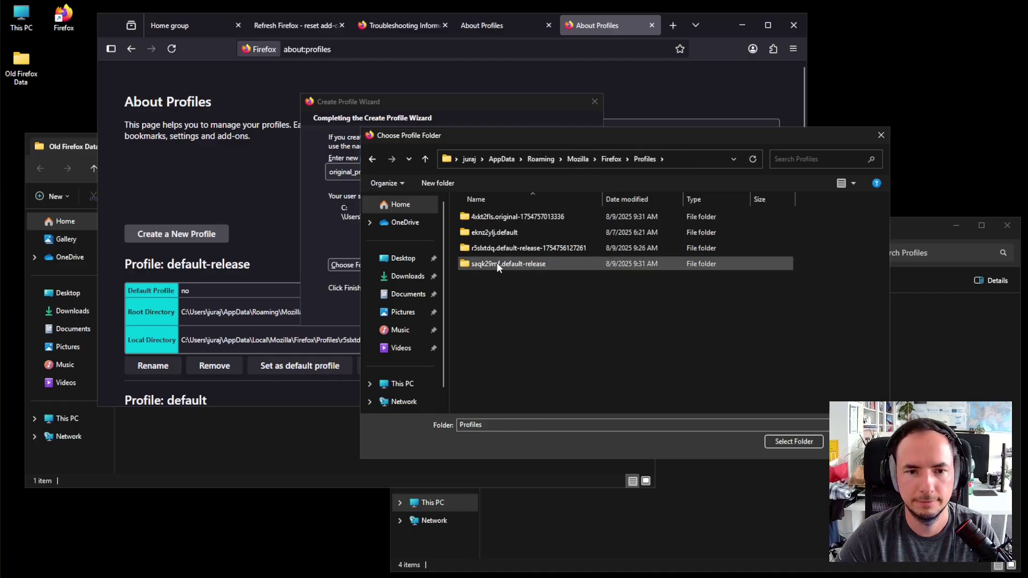
left_click(786, 441)
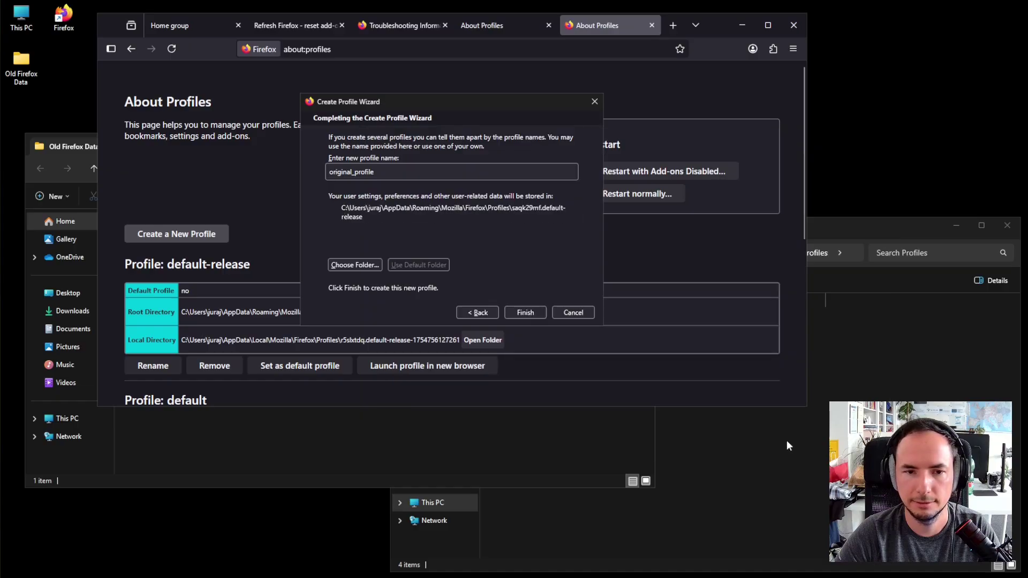
- Finish the wizard and confirm original_profile in saqk29mf.default-release shows Default Profile: yes
left_click(527, 310)
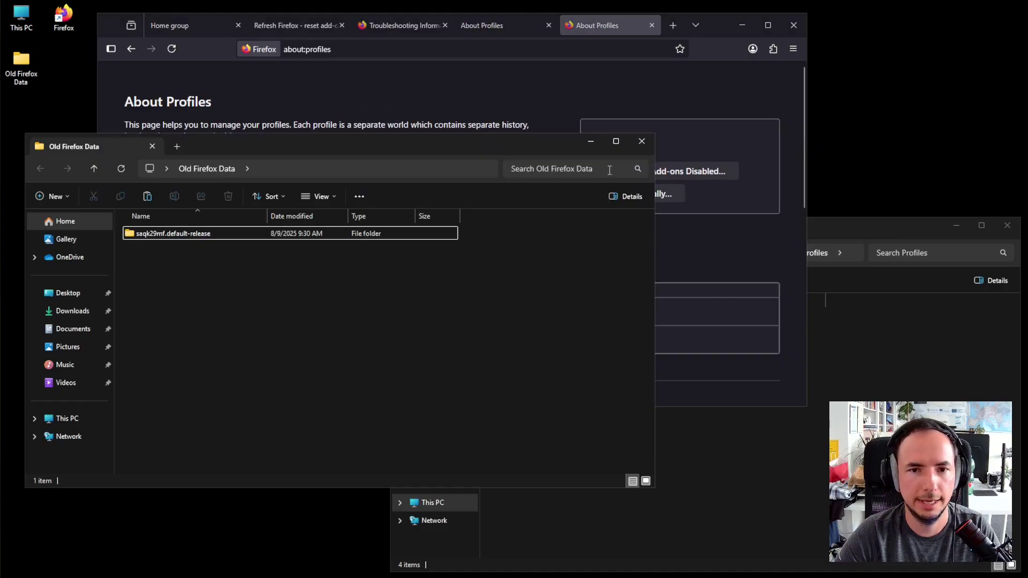
left_click(508, 72)
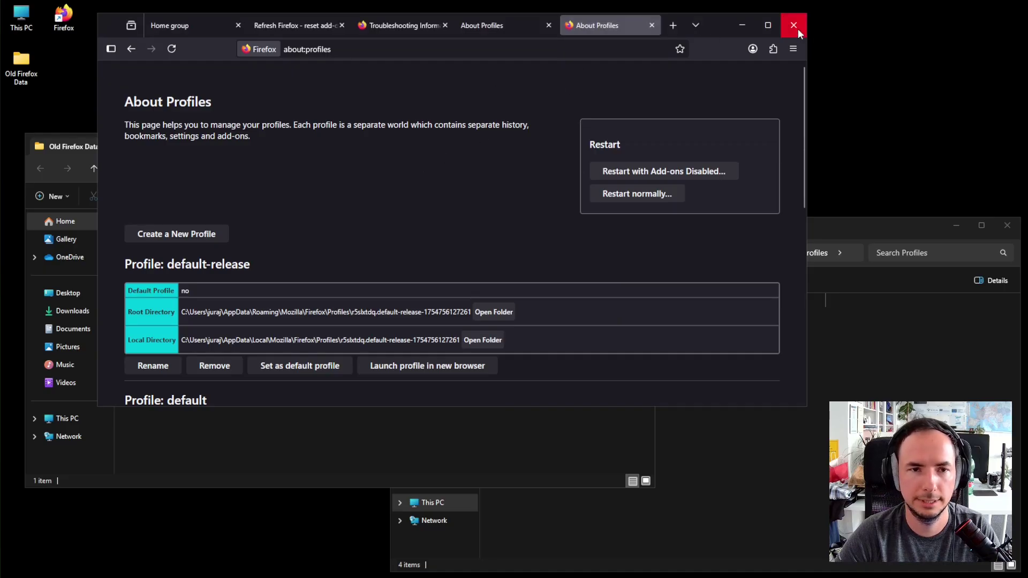
scroll(401, 218, "down", 3)
scroll(219, 240, "down", 2)
scroll(219, 240, "down", 1)
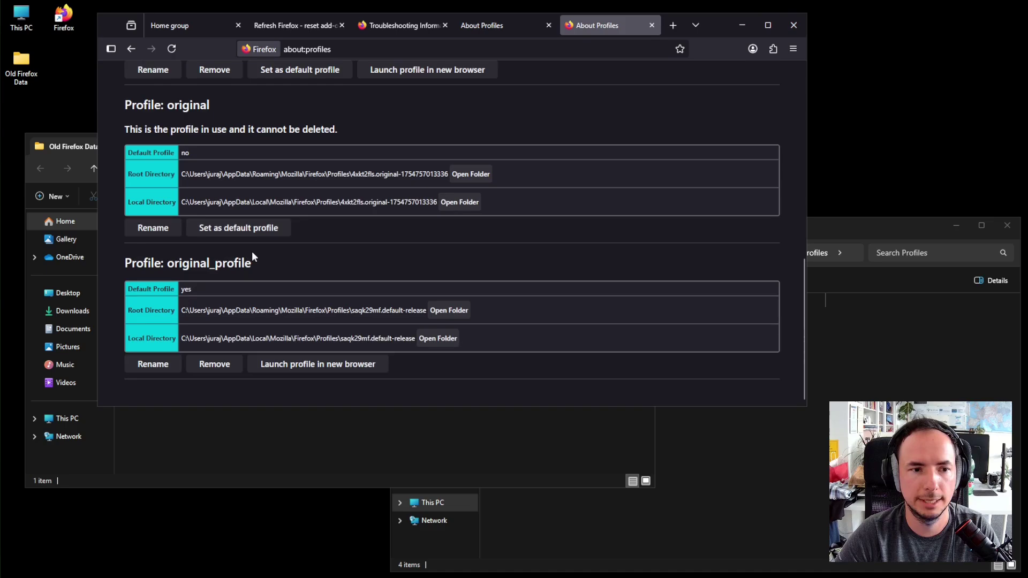
double_click(178, 264)
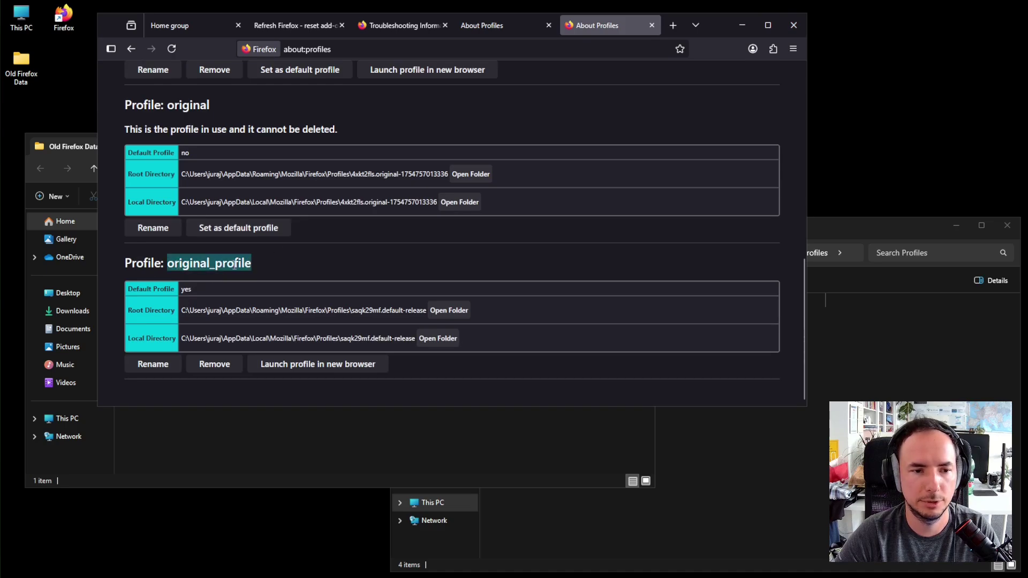
left_click_drag(180, 290, 205, 292)
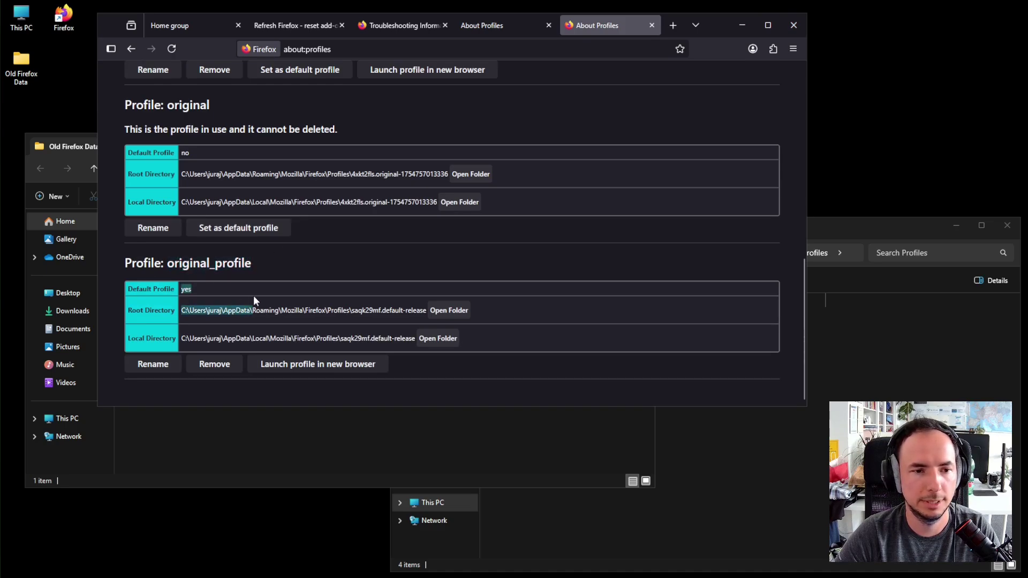
- Close Firefox and relaunch it from the desktop icon under the restored profile
left_click(800, 27)
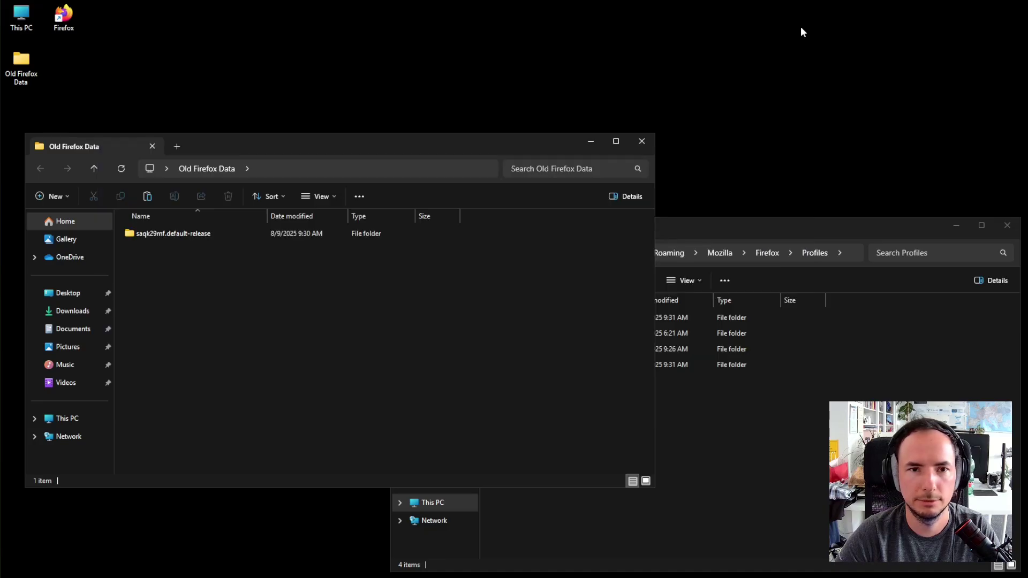
double_click(63, 18)
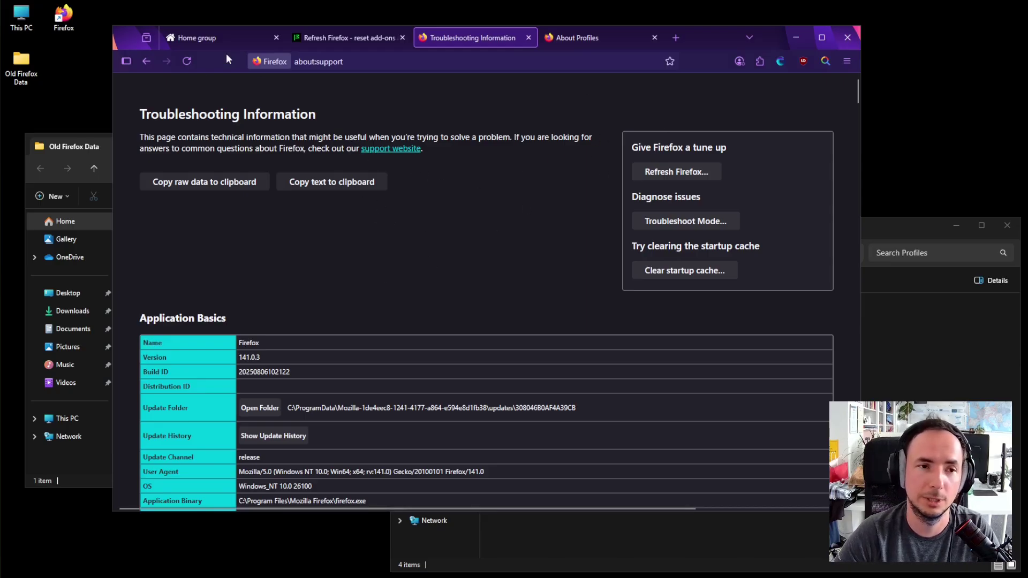
- View the Home group speed dial, check the Examples group, and return to Home group
left_click(204, 38)
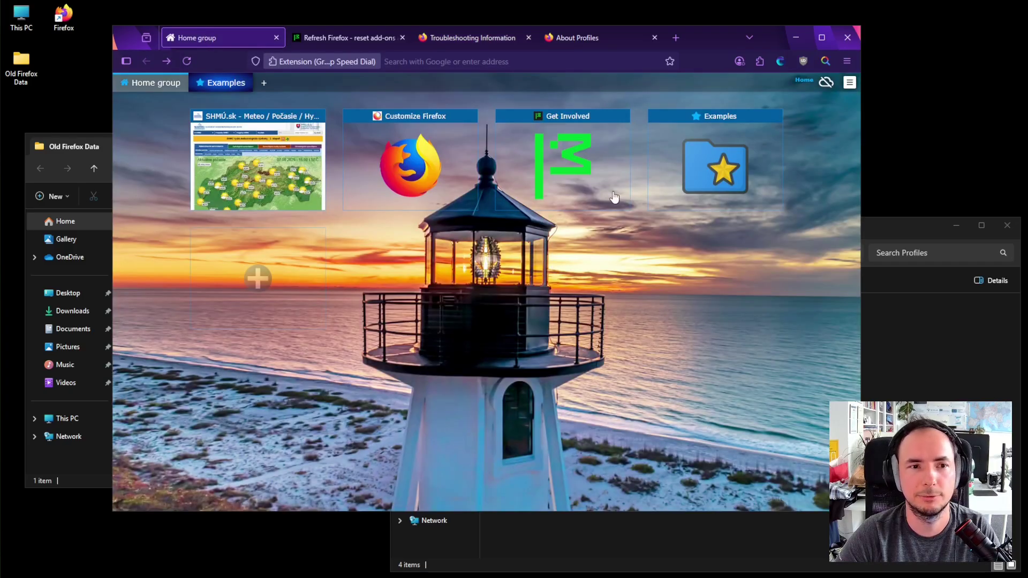
left_click(227, 83)
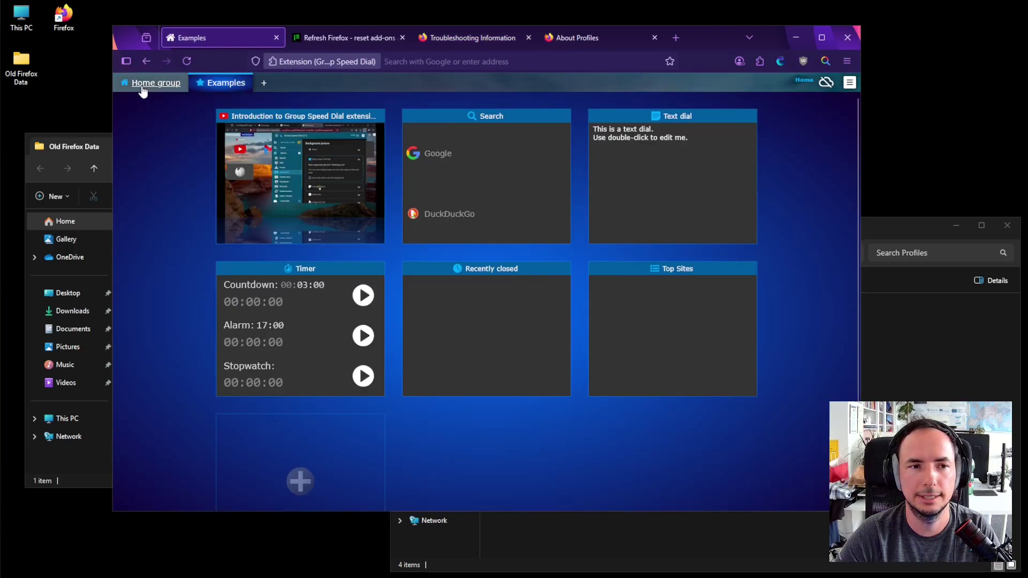
left_click(143, 88)
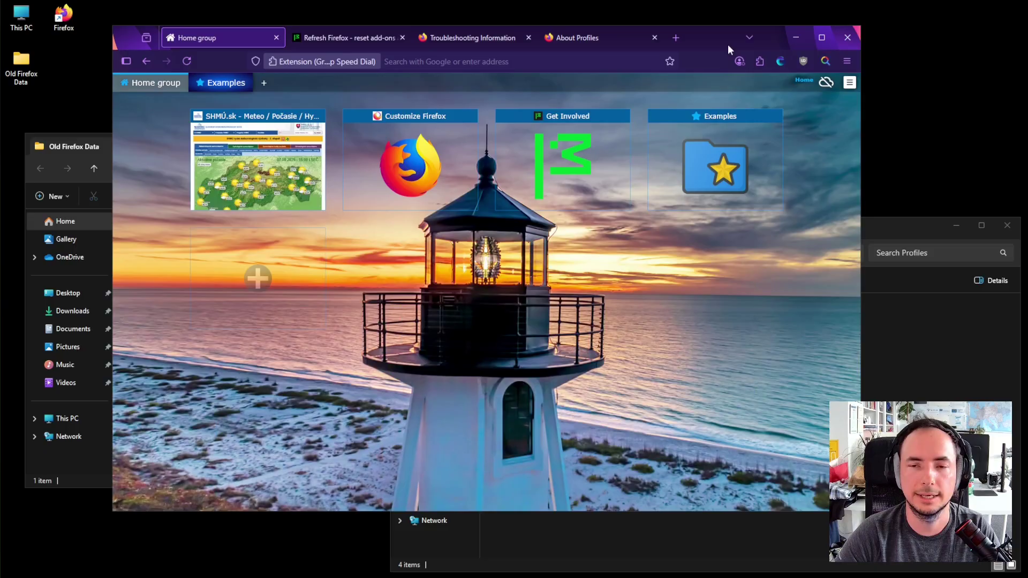